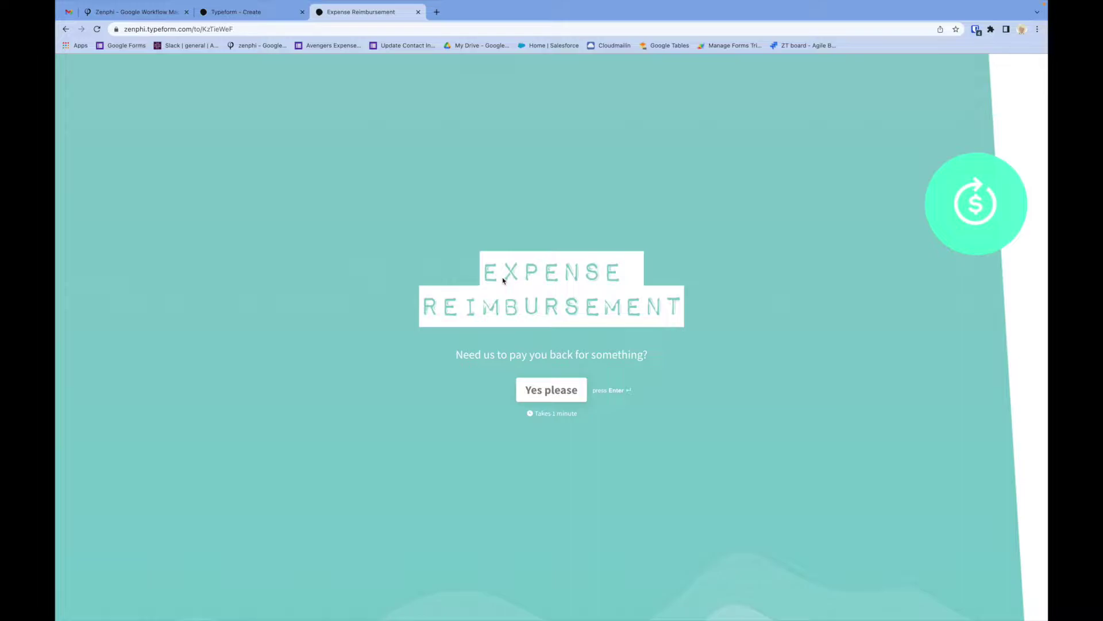
# Switch from the Typeform Expense Reimbursement form to the Zenphi Typeform Workflow designer.
pyautogui.click(138, 13)
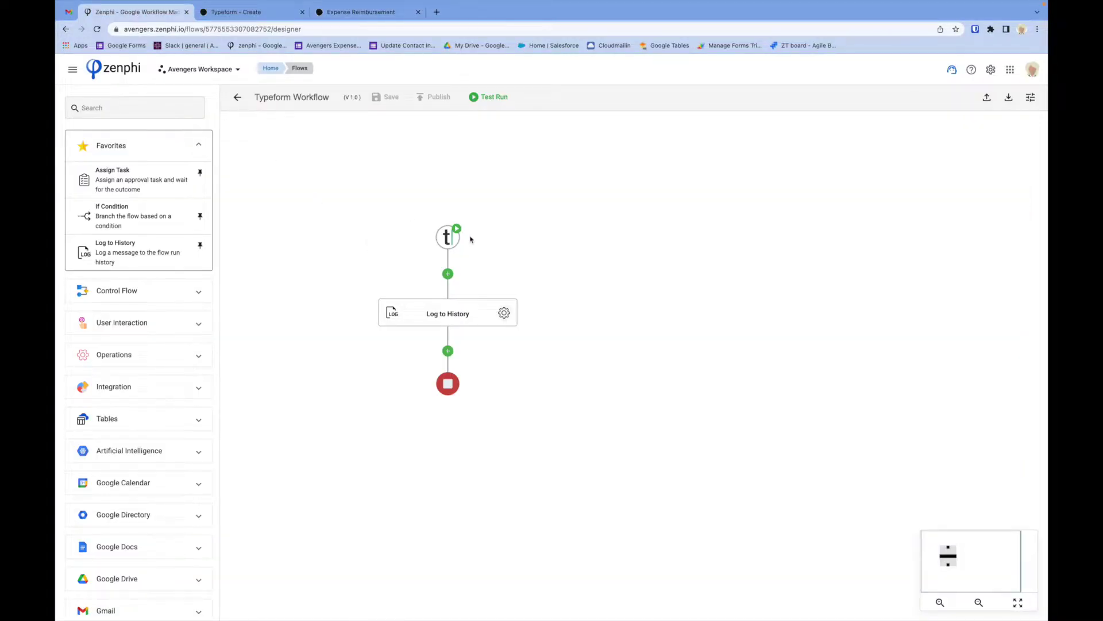
# Add an Assign Task step from Favorites below Log to History in the flow.
pyautogui.moveTo(388, 255); pyautogui.dragTo(389, 224)
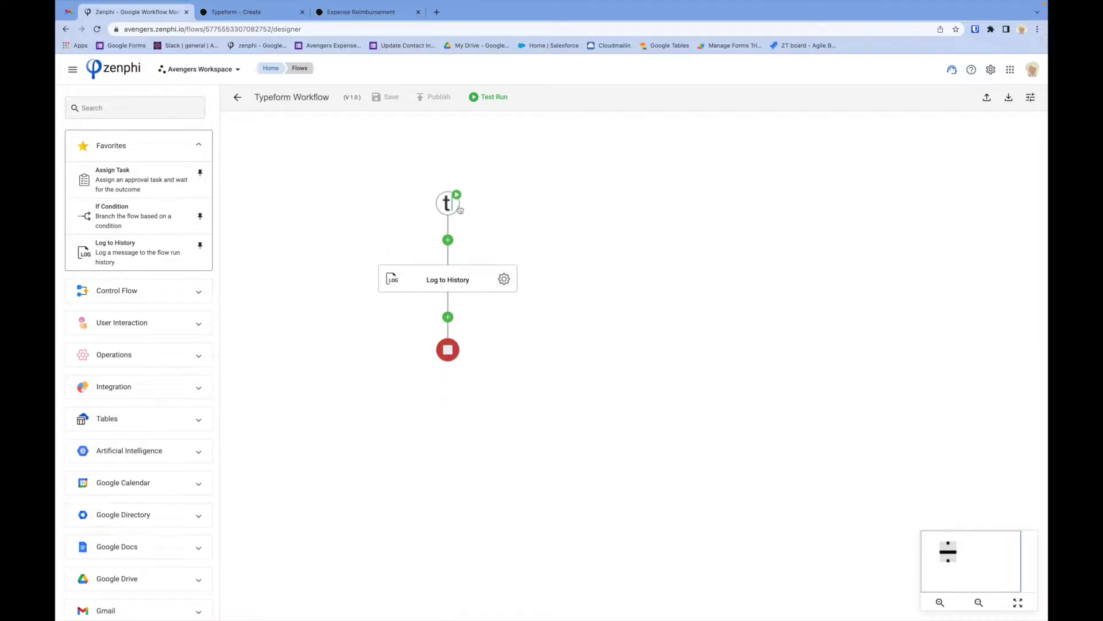
pyautogui.click(448, 207)
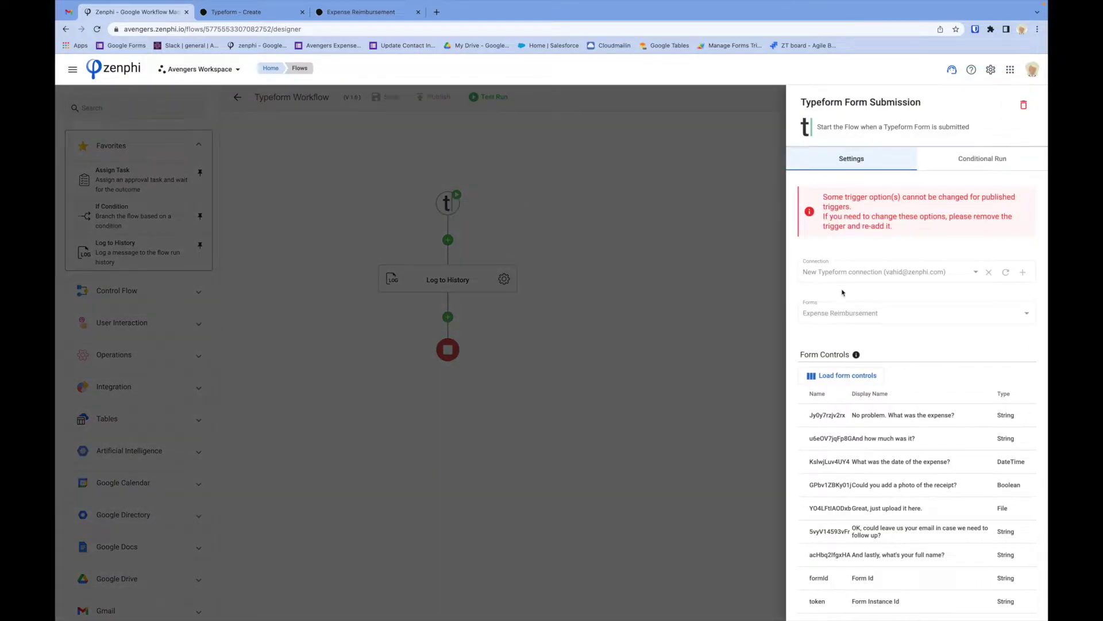
pyautogui.click(578, 329)
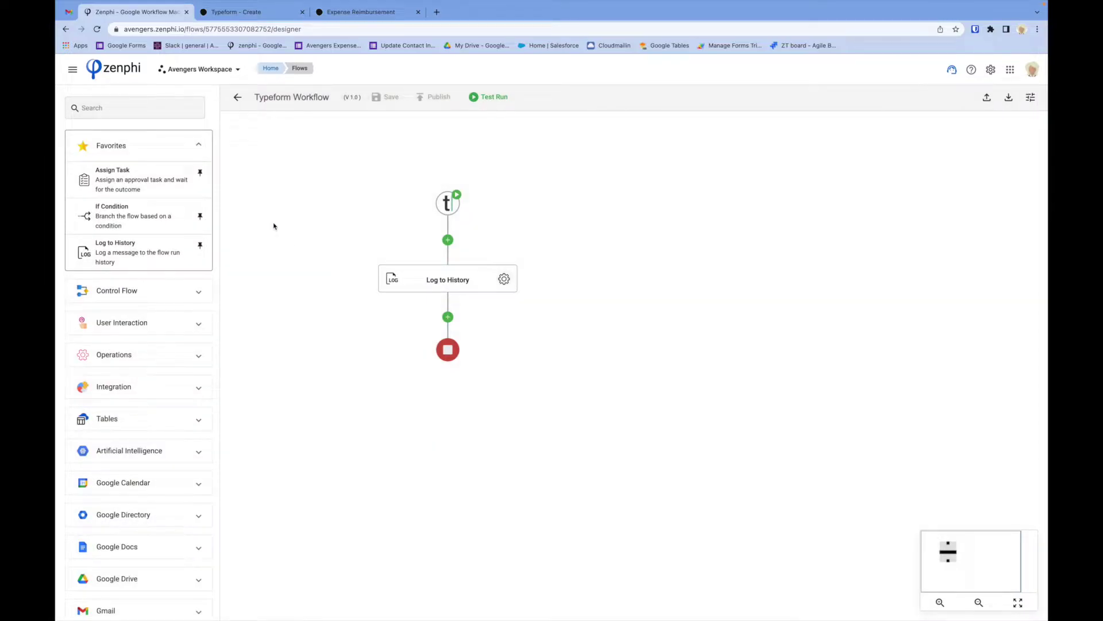
pyautogui.moveTo(134, 183); pyautogui.dragTo(453, 324)
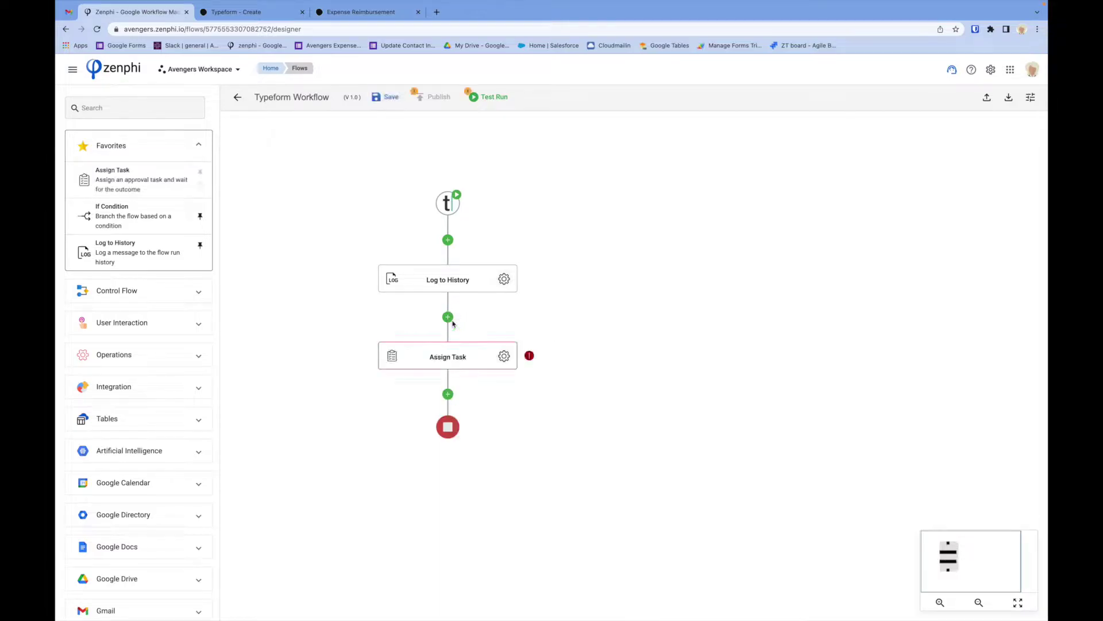
# Delete the Log to History step and open the Assign Task step's settings.
pyautogui.rightClick(484, 269)
pyautogui.click(526, 329)
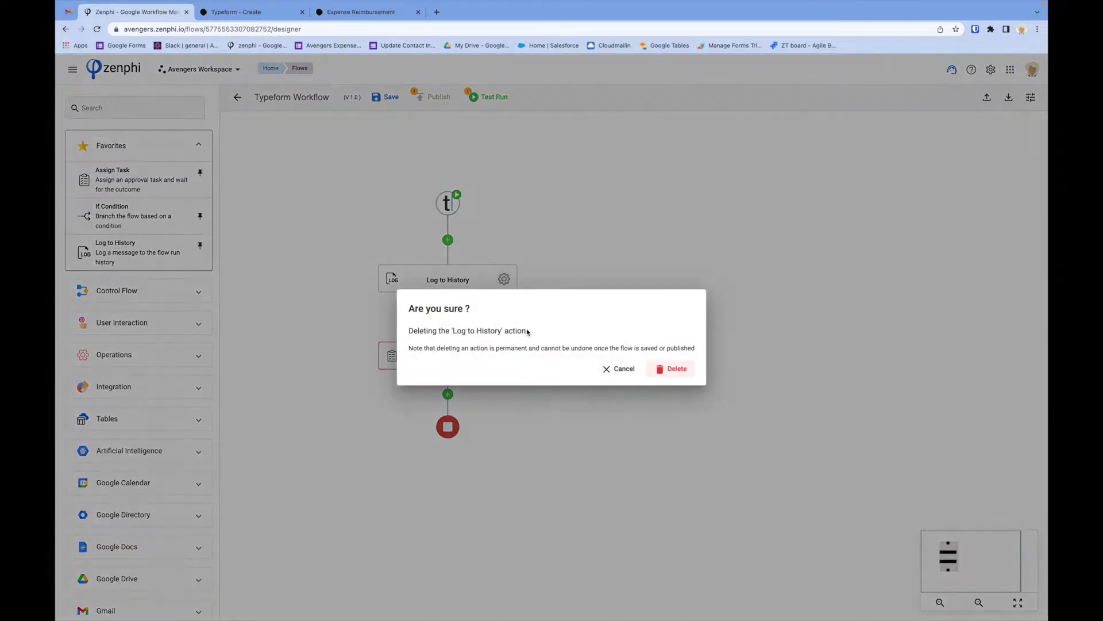
pyautogui.click(672, 368)
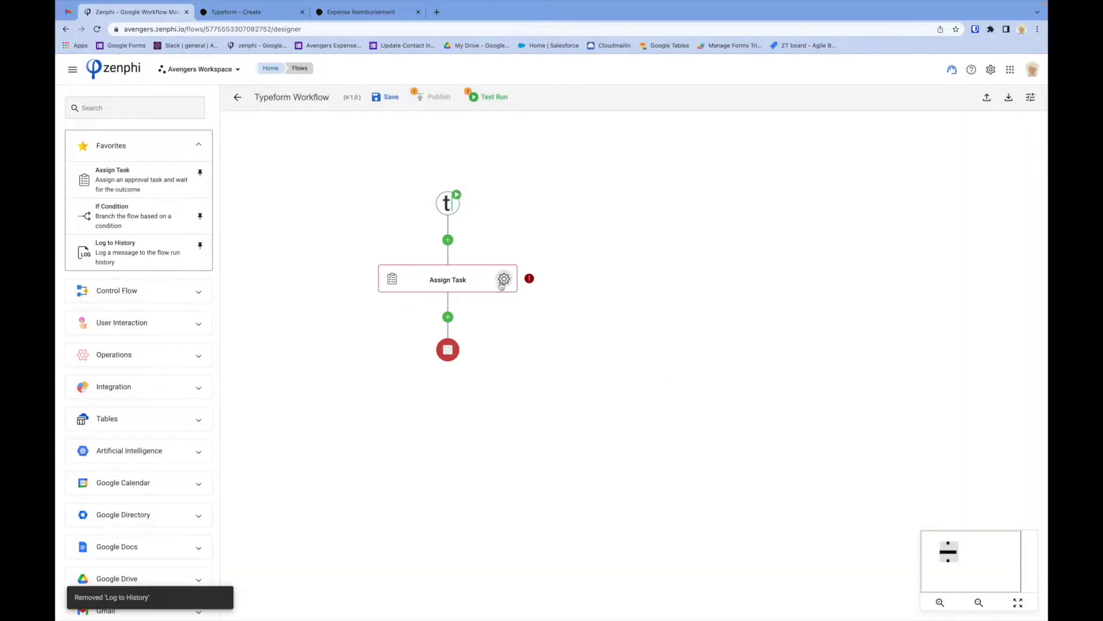
pyautogui.click(503, 279)
# Name the task 'Approval Task'.
pyautogui.click(893, 201)
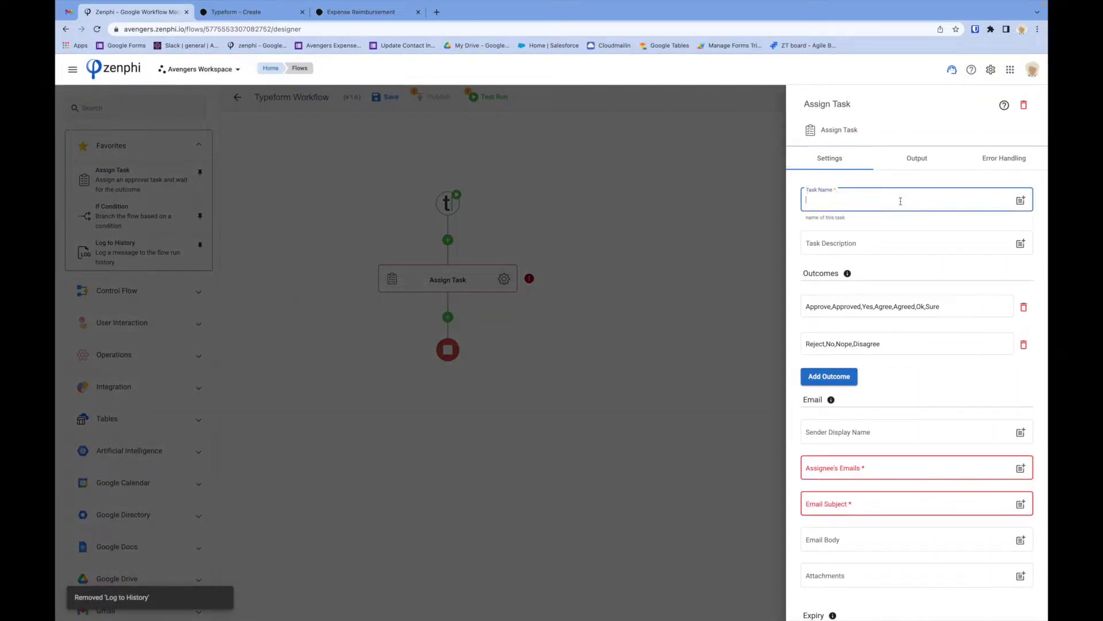
pyautogui.write('Approvel T')
pyautogui.press('BackSpace')
pyautogui.press('BackSpace')
pyautogui.press('BackSpace')
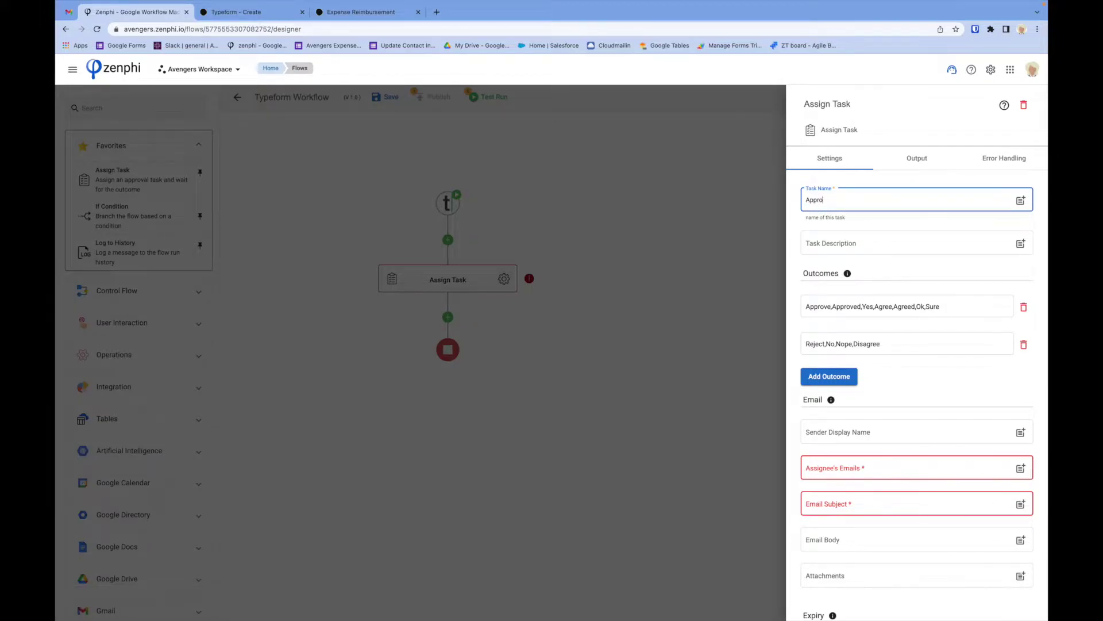
pyautogui.write('val Task')
# Add a 'Send Back' outcome, then remove it, leaving only Approve and Reject.
pyautogui.scroll(-1, 867, 316)
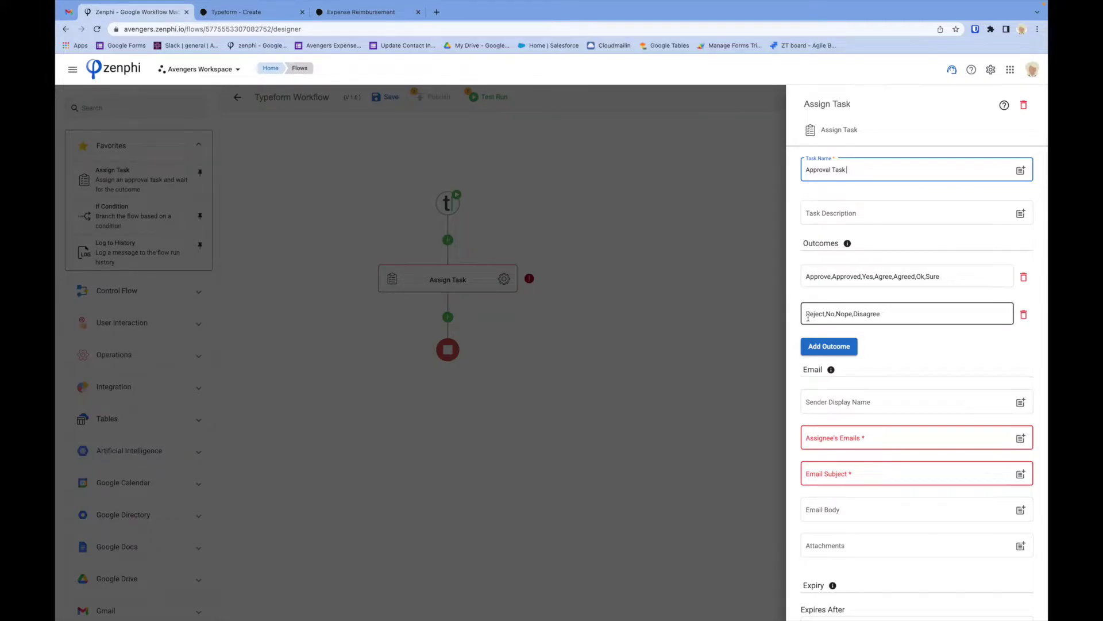
pyautogui.click(817, 349)
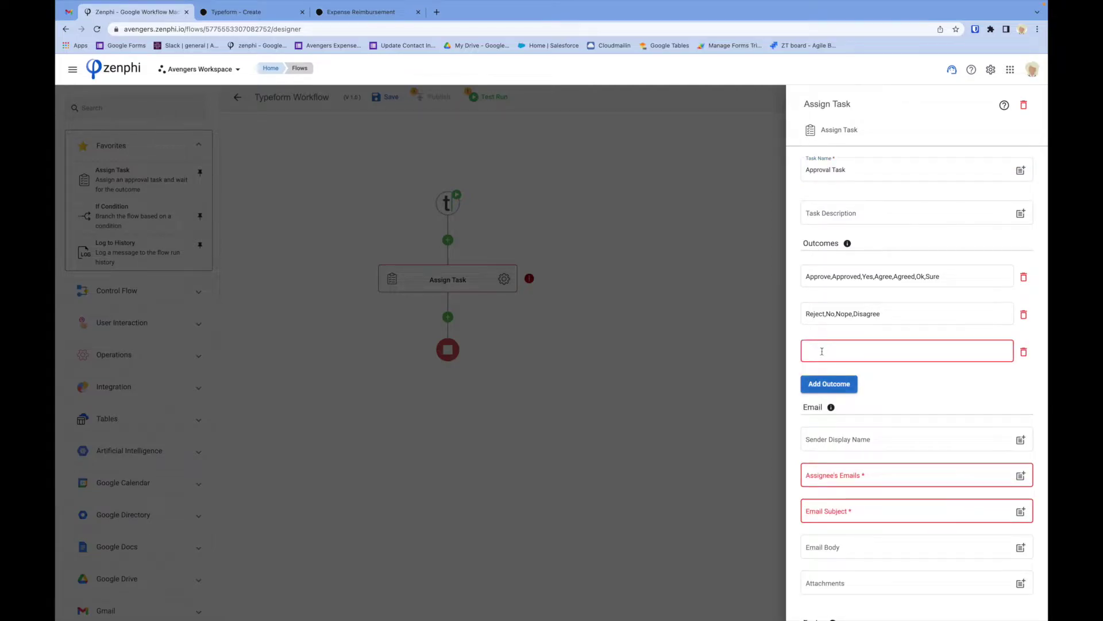
pyautogui.write('Send Back')
pyautogui.click(1024, 353)
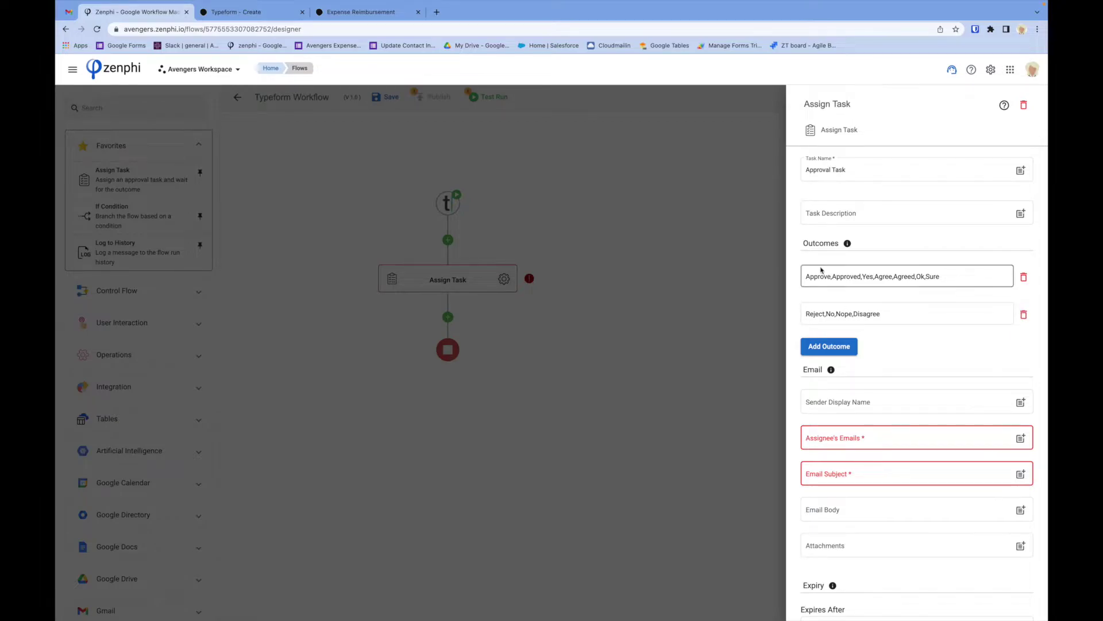
# Enter the approver's e-mail address as the task's assignee.
pyautogui.scroll(-3, 901, 429)
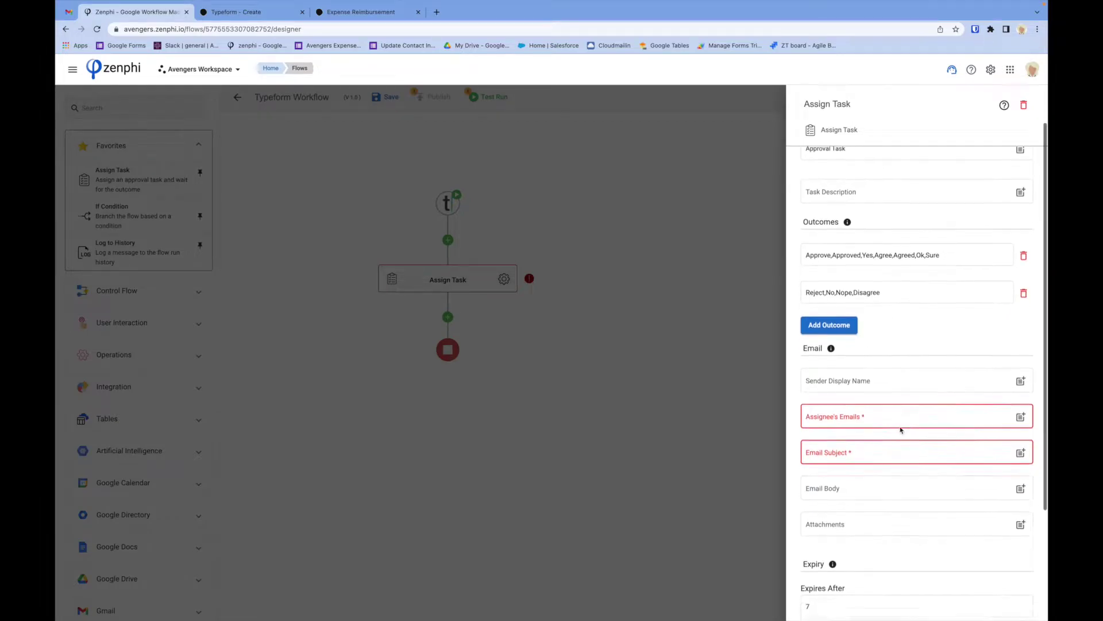
pyautogui.scroll(-3, 900, 426)
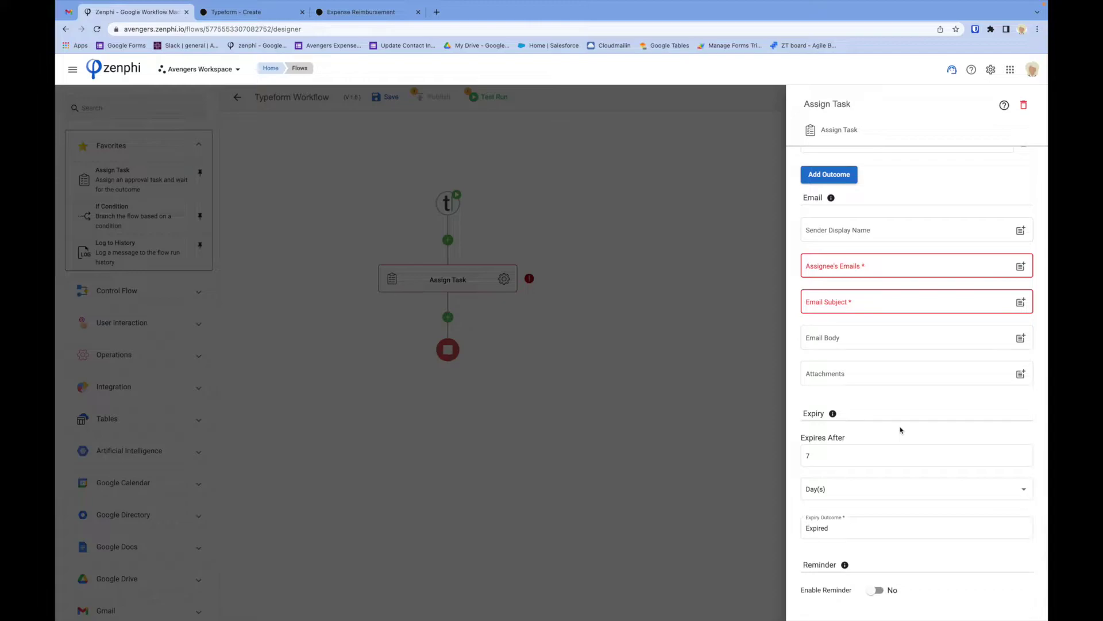
pyautogui.click(865, 264)
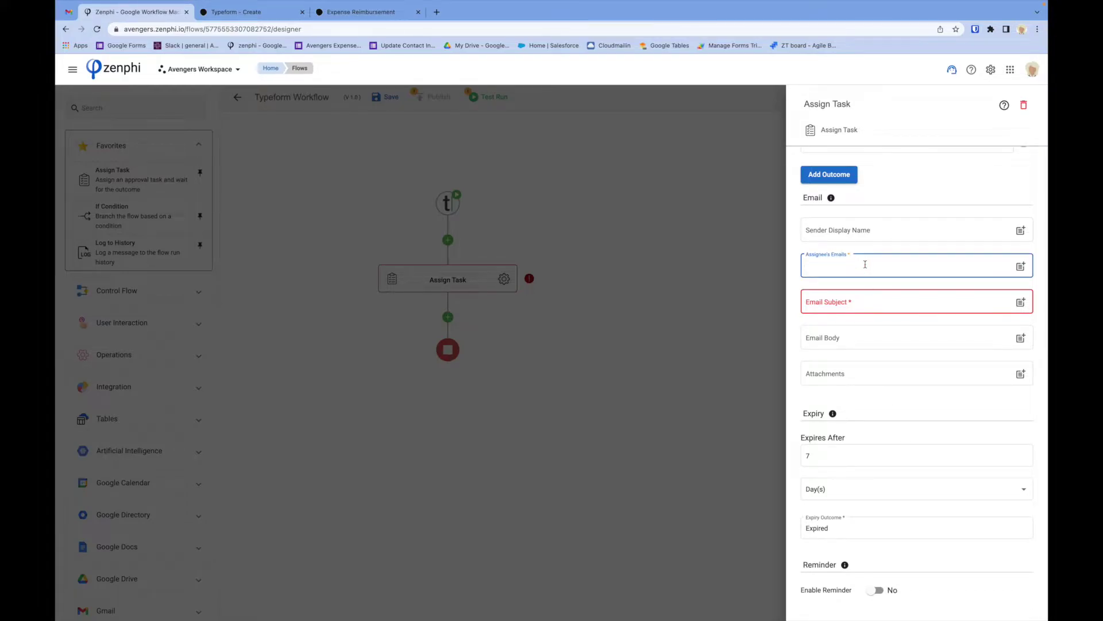
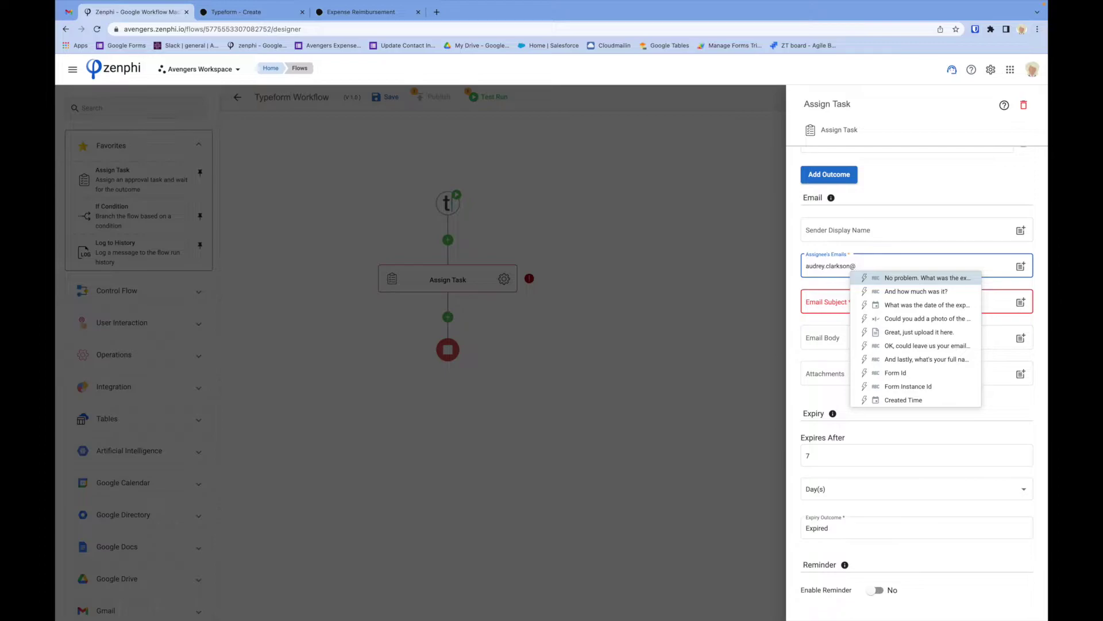
pyautogui.click(897, 310)
# Set the subject to 'Expense Approval for' plus the full-name answer, and greet the approver in the body.
pyautogui.click(882, 304)
pyautogui.write('Expense Appr')
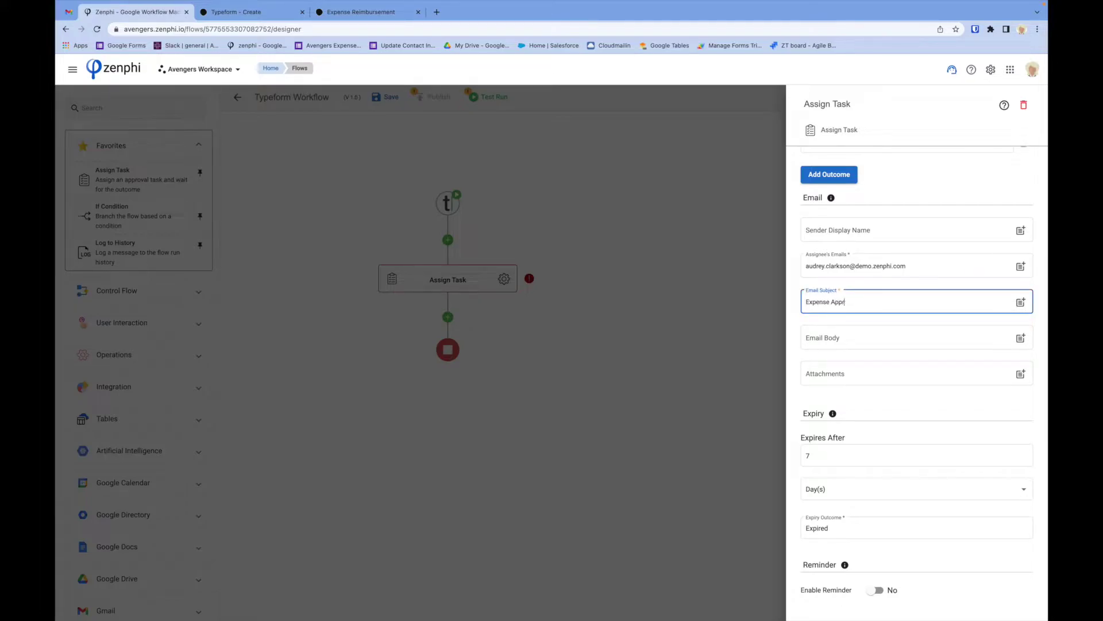
pyautogui.write('oval for')
pyautogui.click(1021, 302)
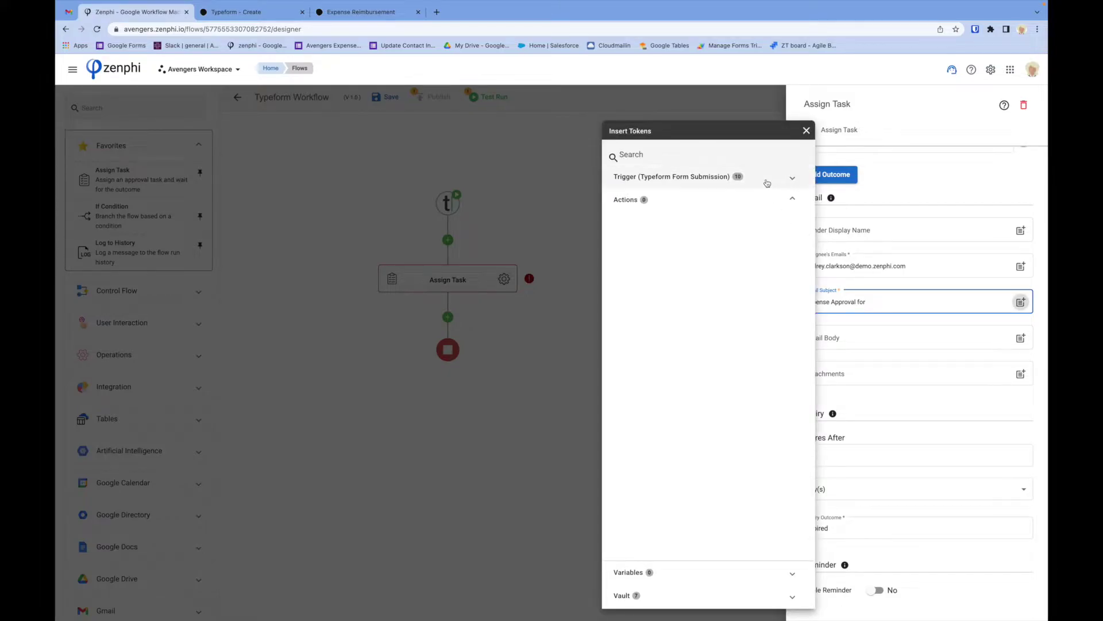
pyautogui.click(745, 183)
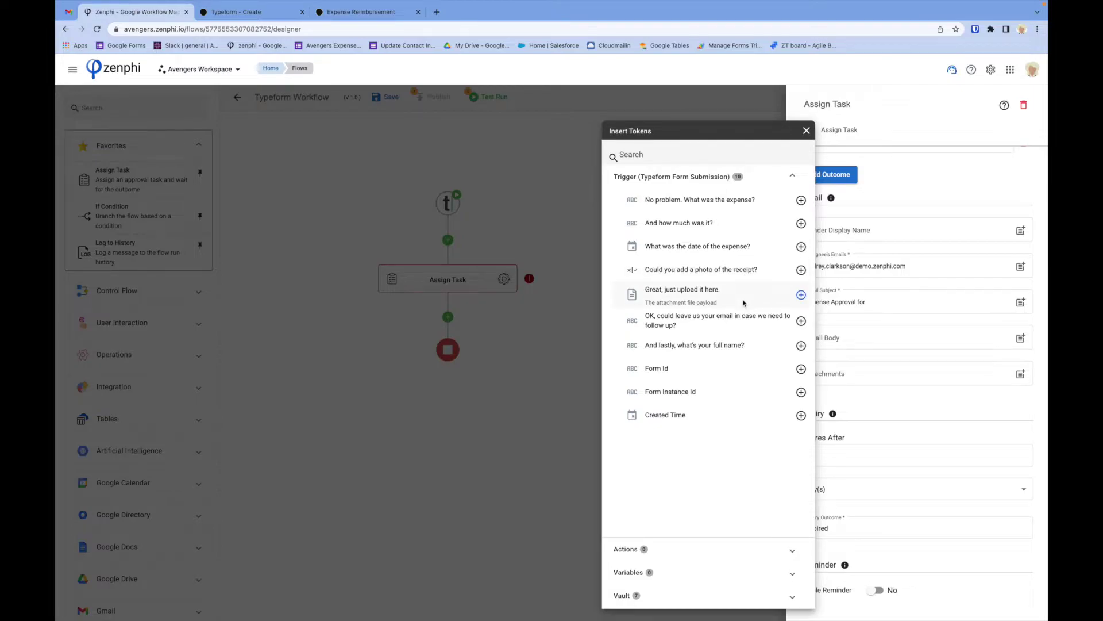
pyautogui.click(801, 347)
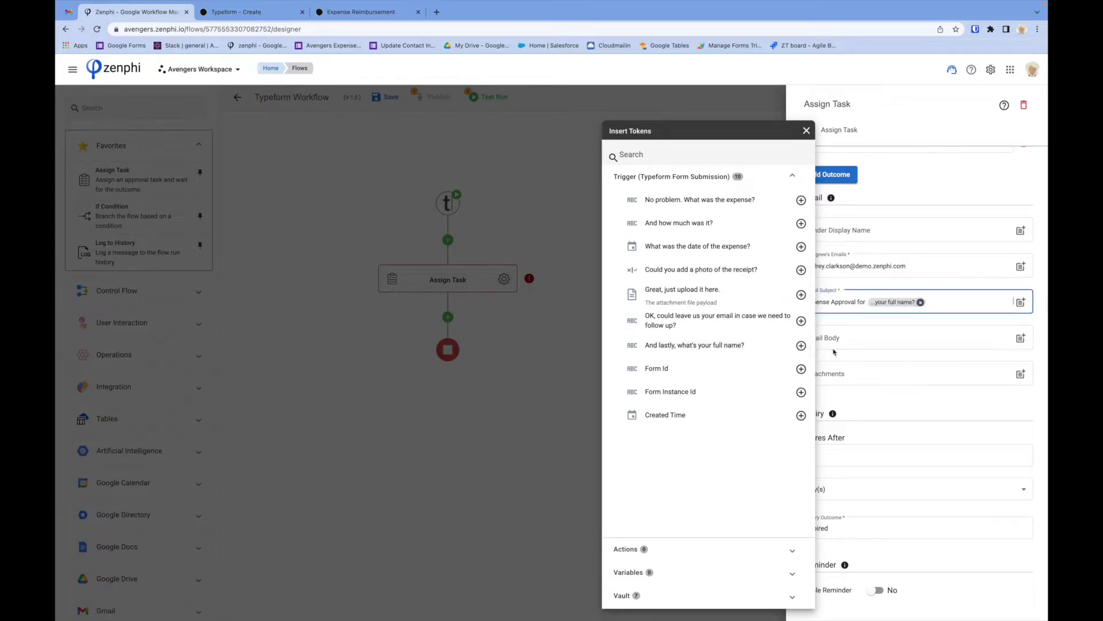
pyautogui.click(854, 340)
pyautogui.write('Hi Au')
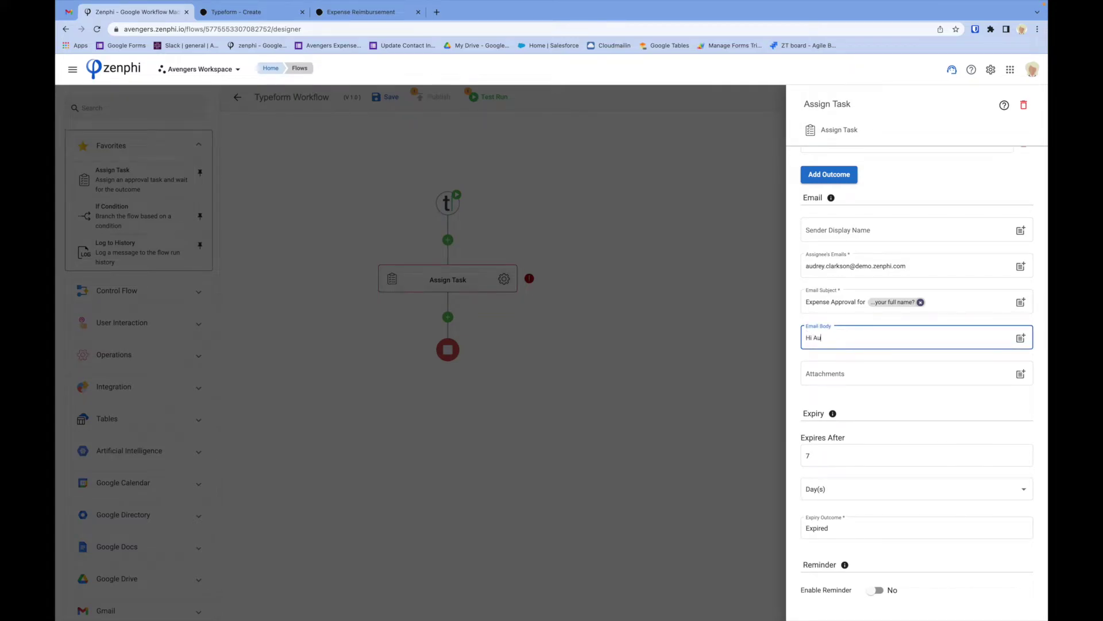
pyautogui.write('drey,')
# Write the body line: full-name answer 'has send an expense reimbursement form with the following details:'.
pyautogui.press('Return')
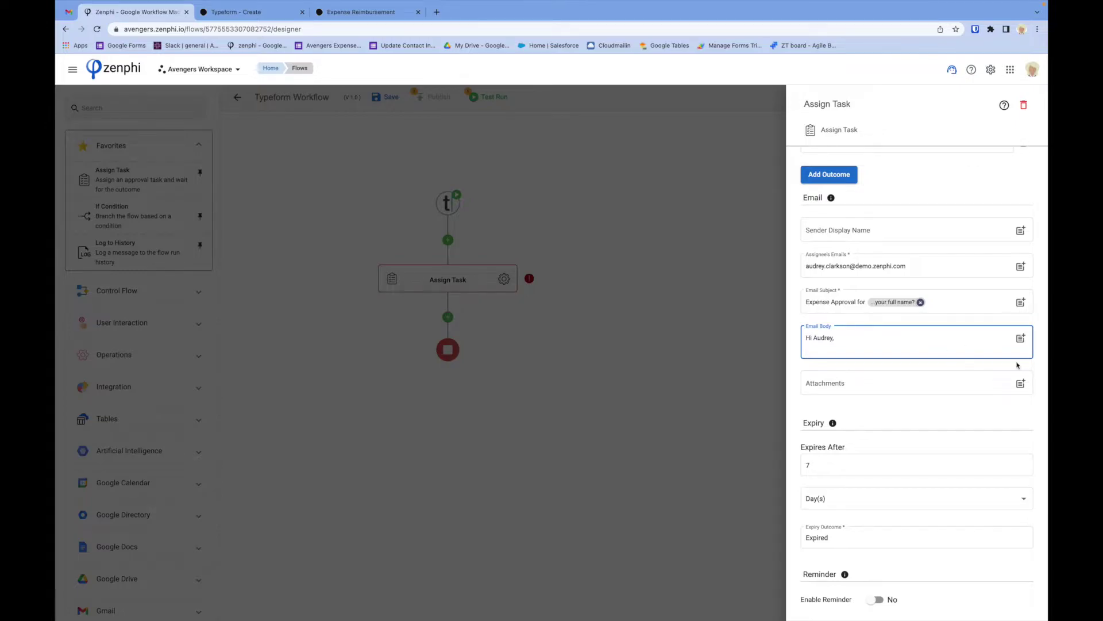
pyautogui.click(1021, 342)
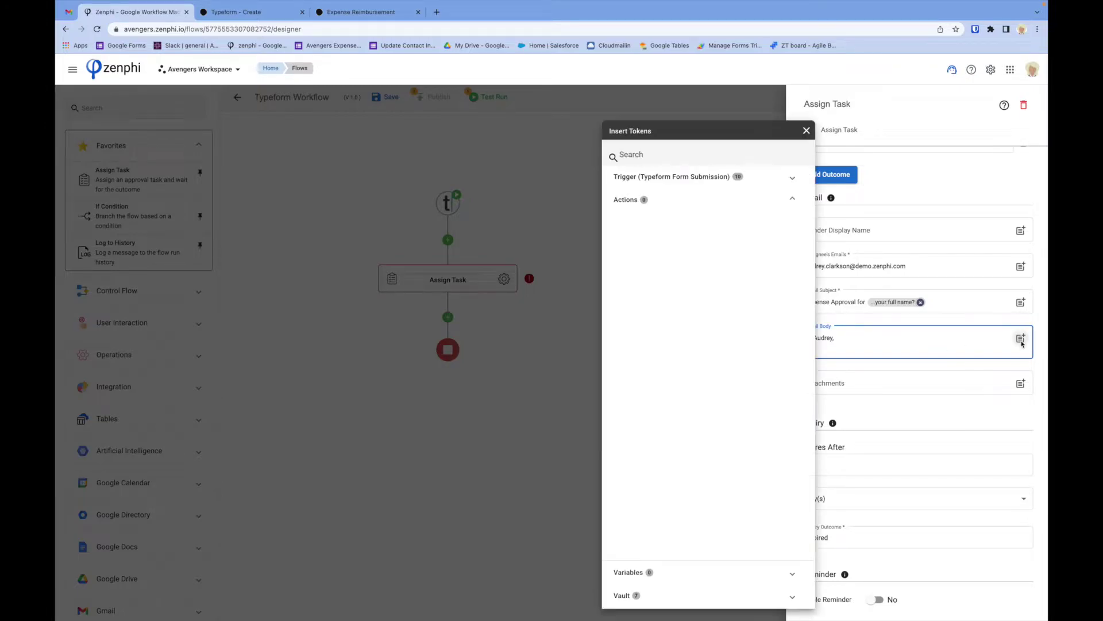
pyautogui.click(737, 176)
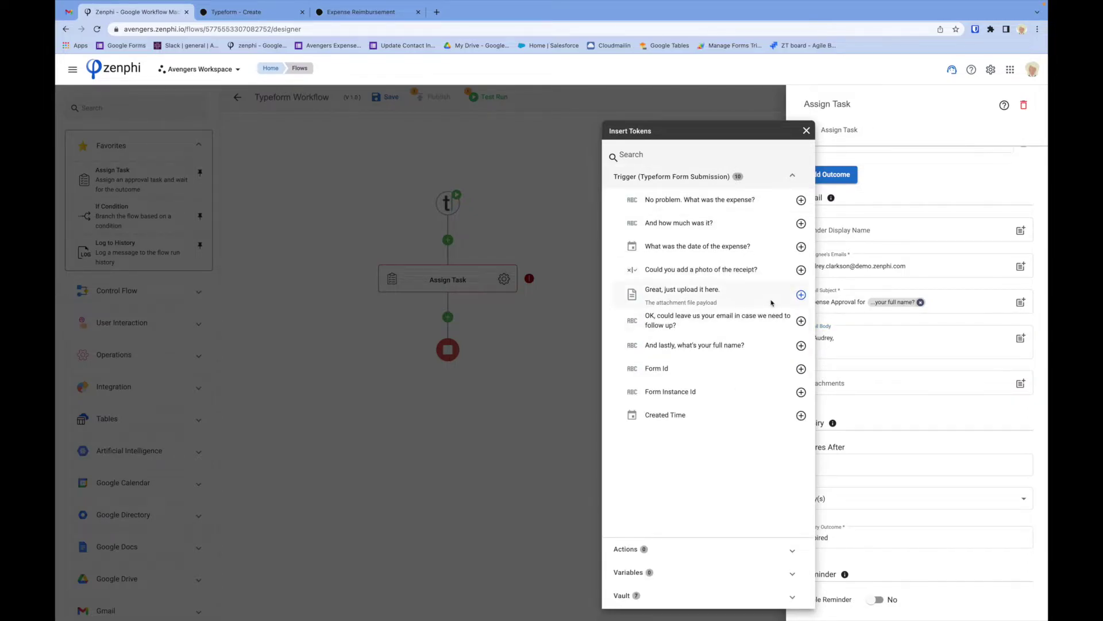
pyautogui.click(800, 346)
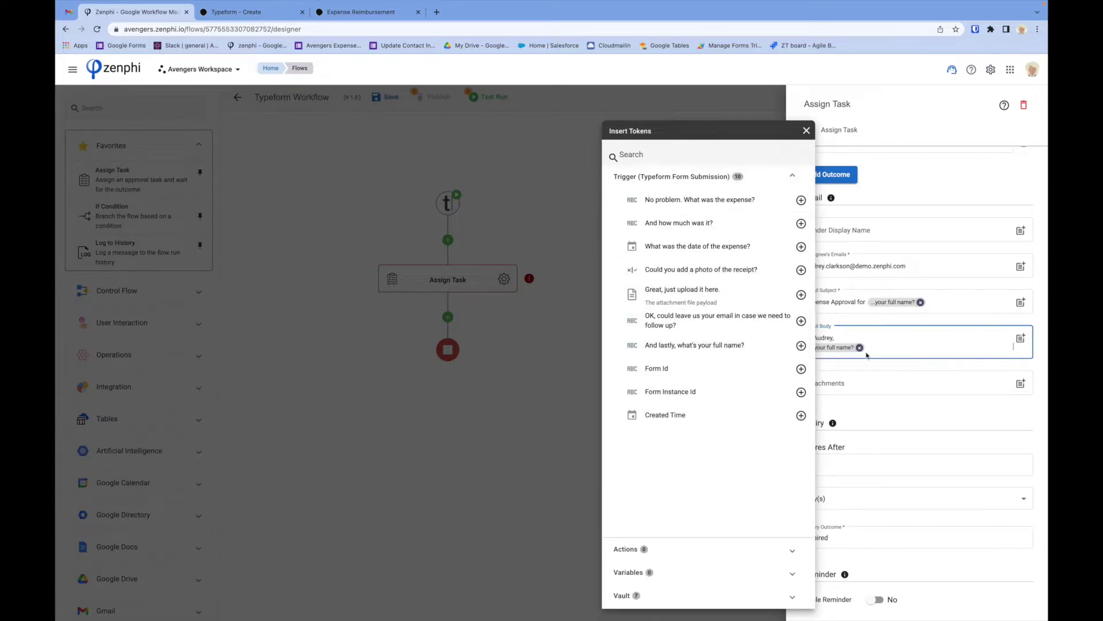
pyautogui.click(888, 350)
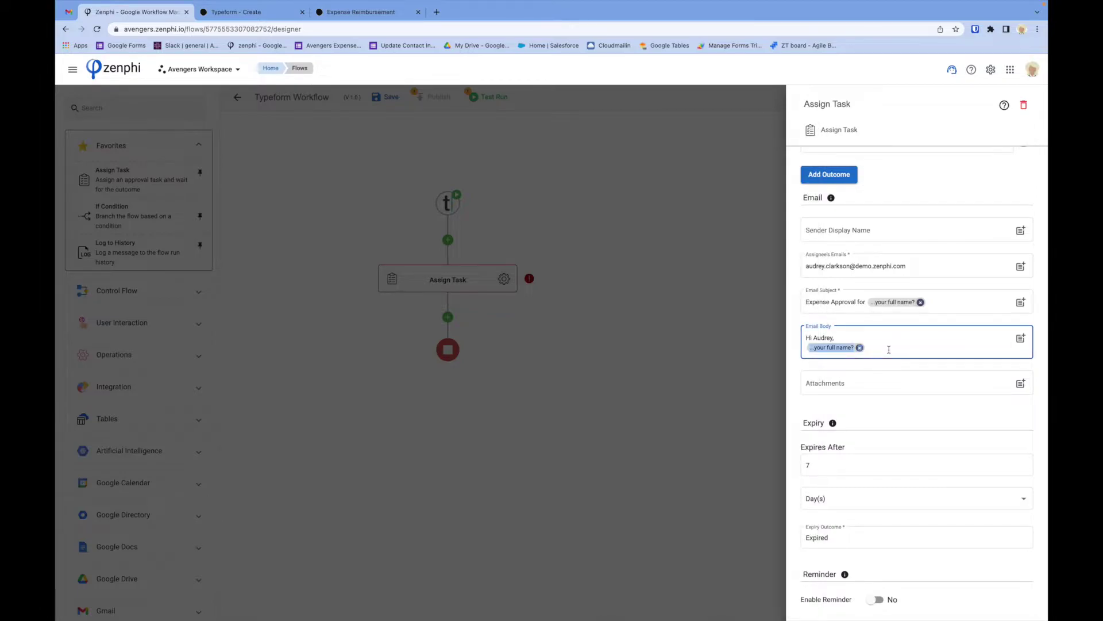
pyautogui.write('has')
pyautogui.write(' re')
pyautogui.press('BackSpace')
pyautogui.press('BackSpace')
pyautogui.write('send')
pyautogui.write(' an expense re')
pyautogui.write('imbu')
pyautogui.write('rsment')
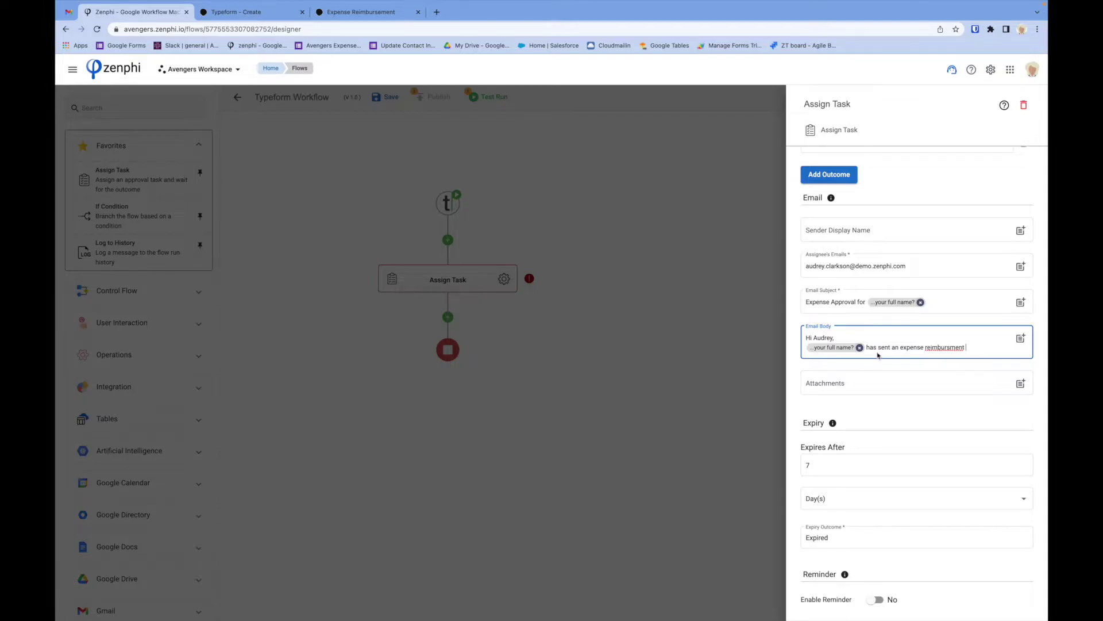
pyautogui.rightClick(934, 348)
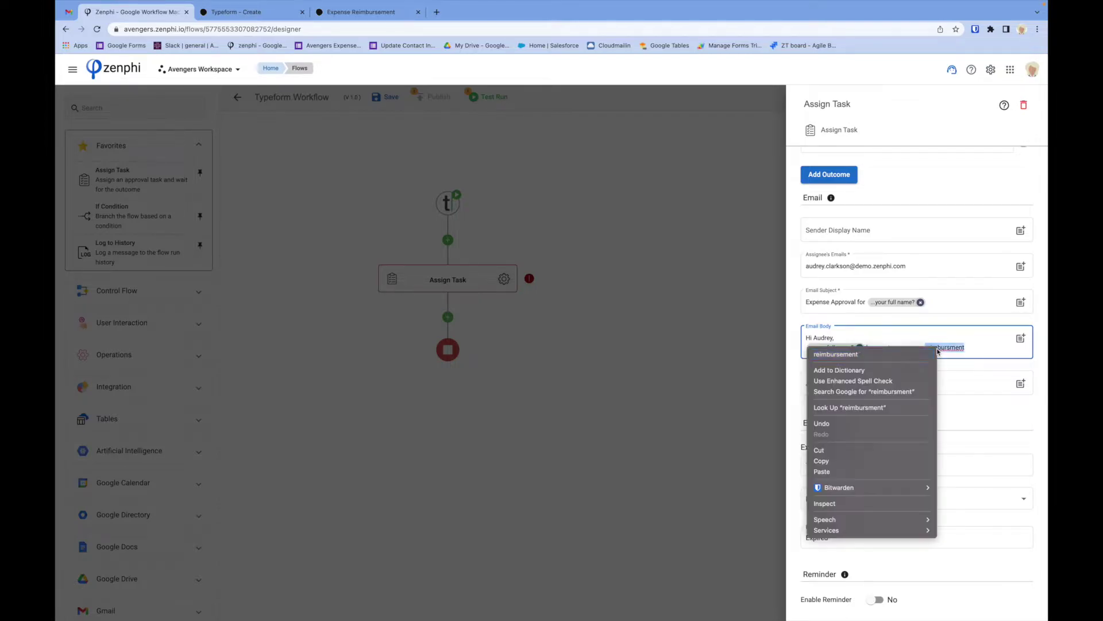
pyautogui.click(900, 356)
pyautogui.write('form')
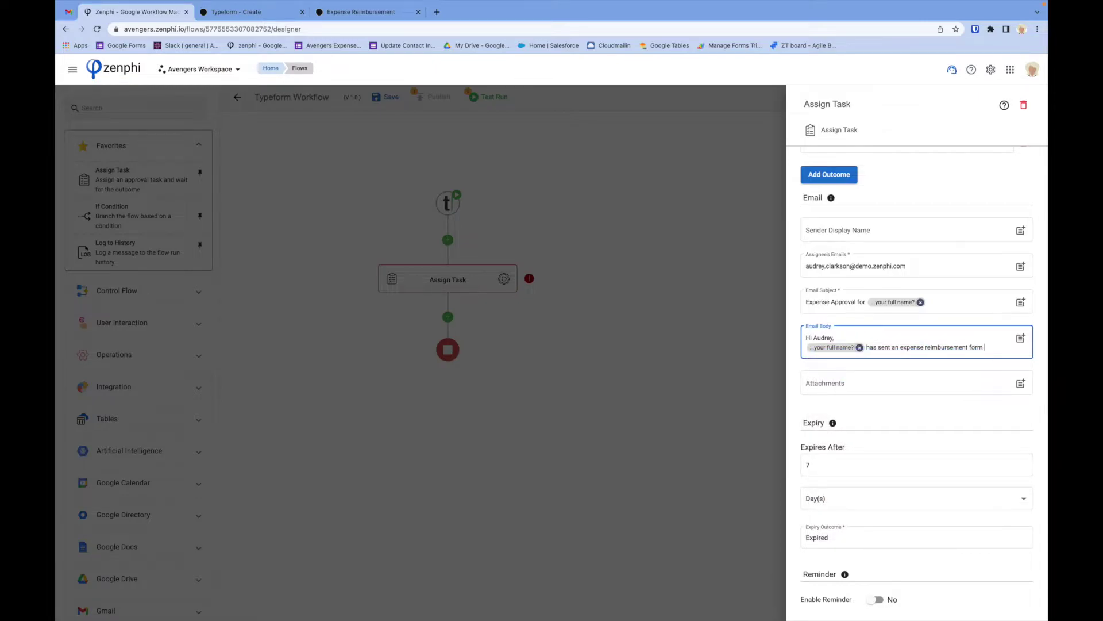
pyautogui.write(' with the following deta')
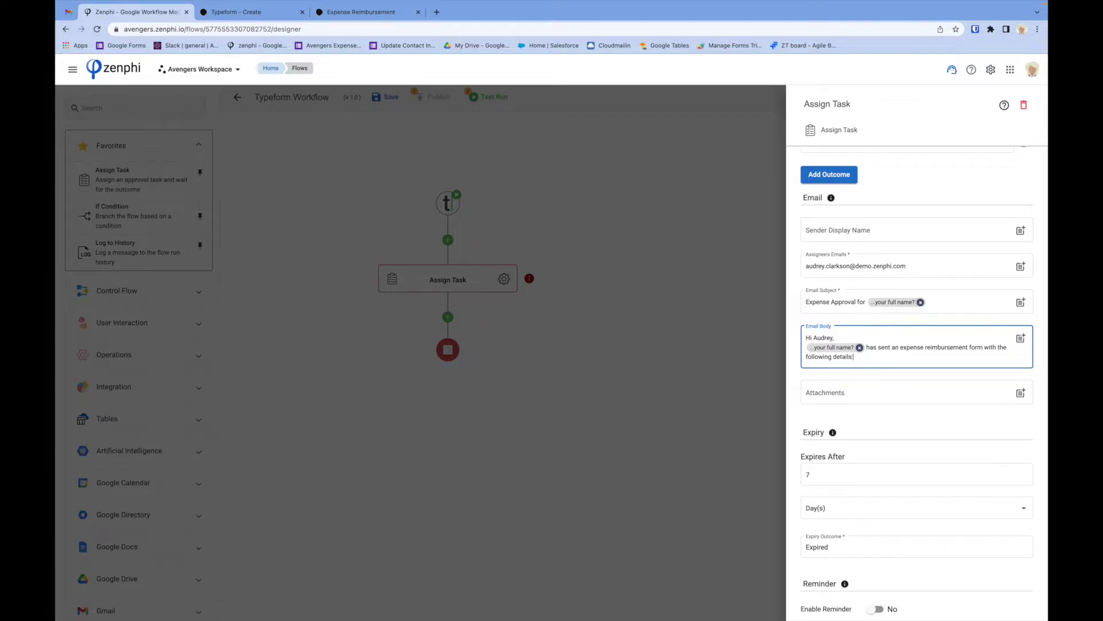
pyautogui.write('ils:')
# Add an 'Amount:' line with the how-much-was-it answer token.
pyautogui.press('Return')
pyautogui.press('Return')
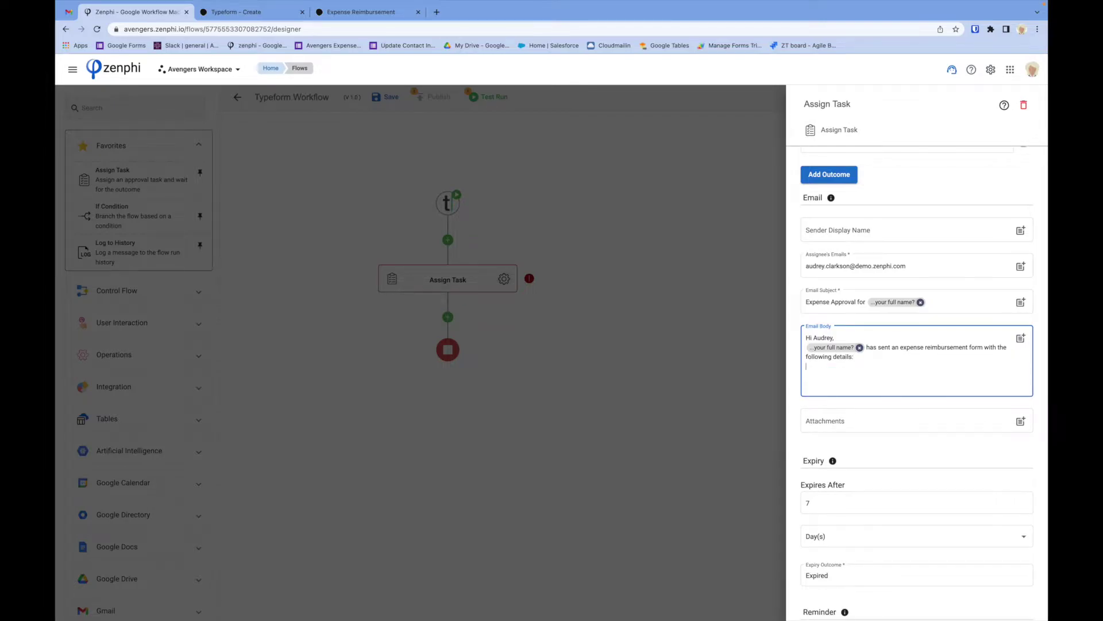
pyautogui.press('Return')
pyautogui.write('Amount:')
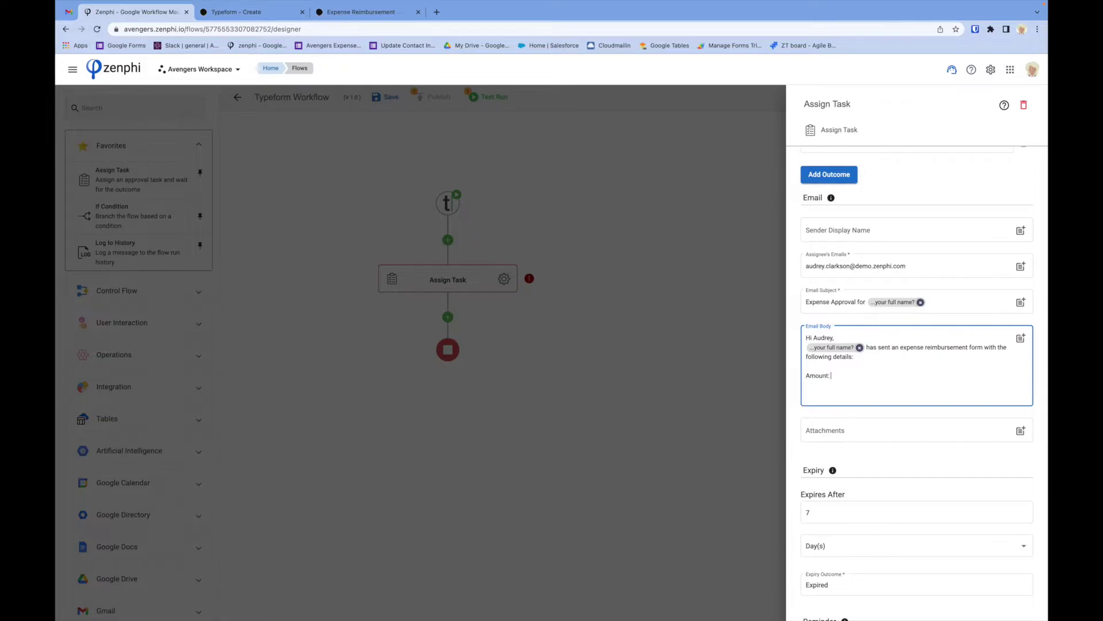
pyautogui.write(' @')
pyautogui.write('am')
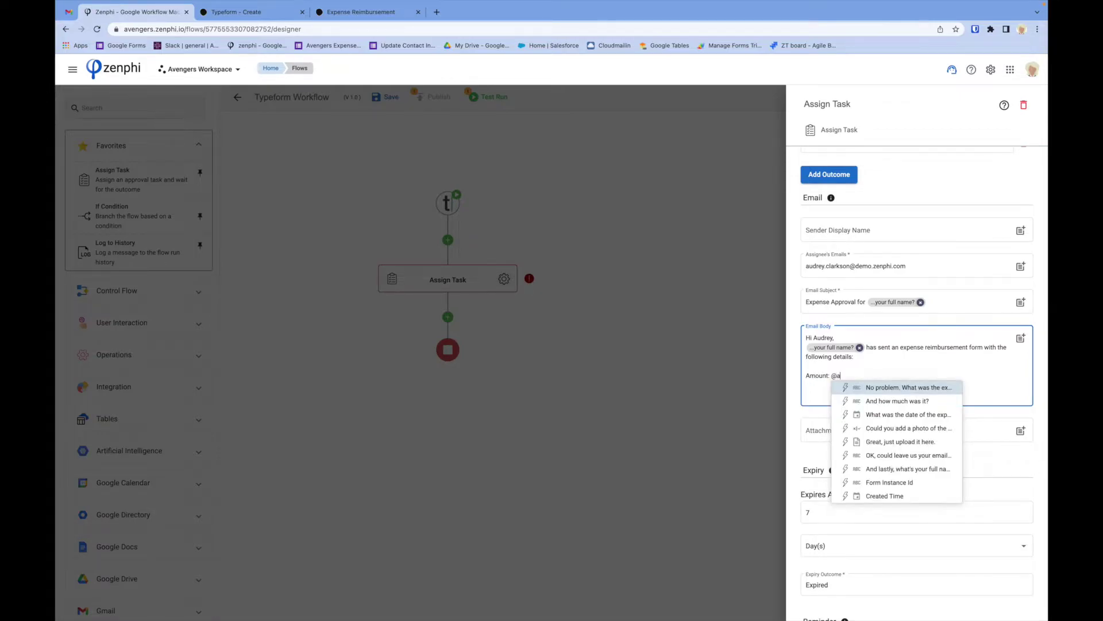
pyautogui.press('BackSpace')
pyautogui.press('BackSpace')
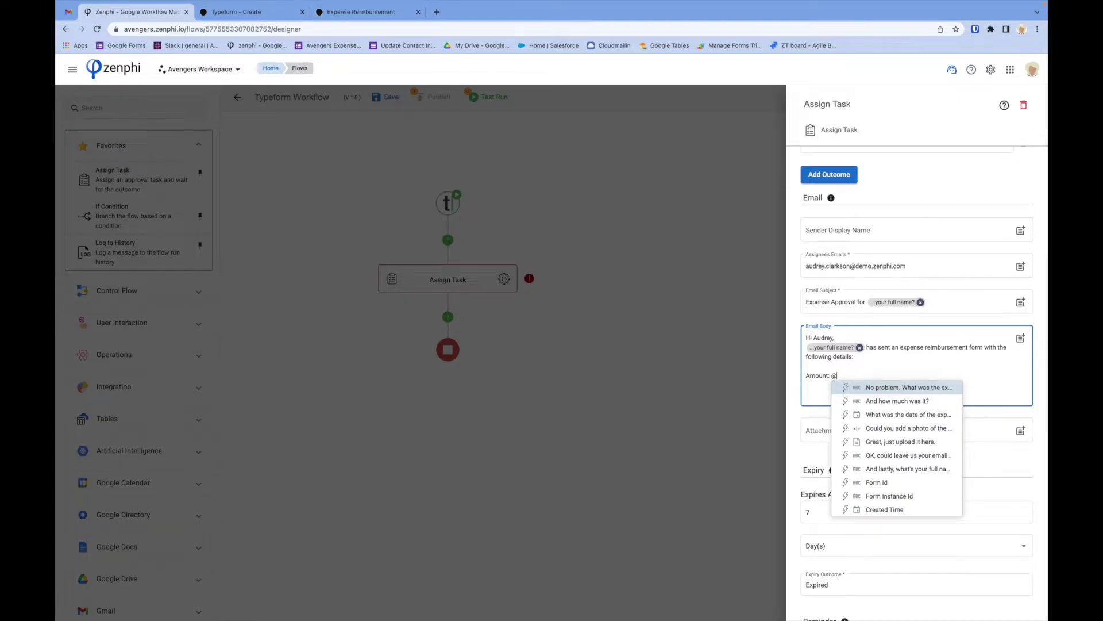
pyautogui.click(902, 402)
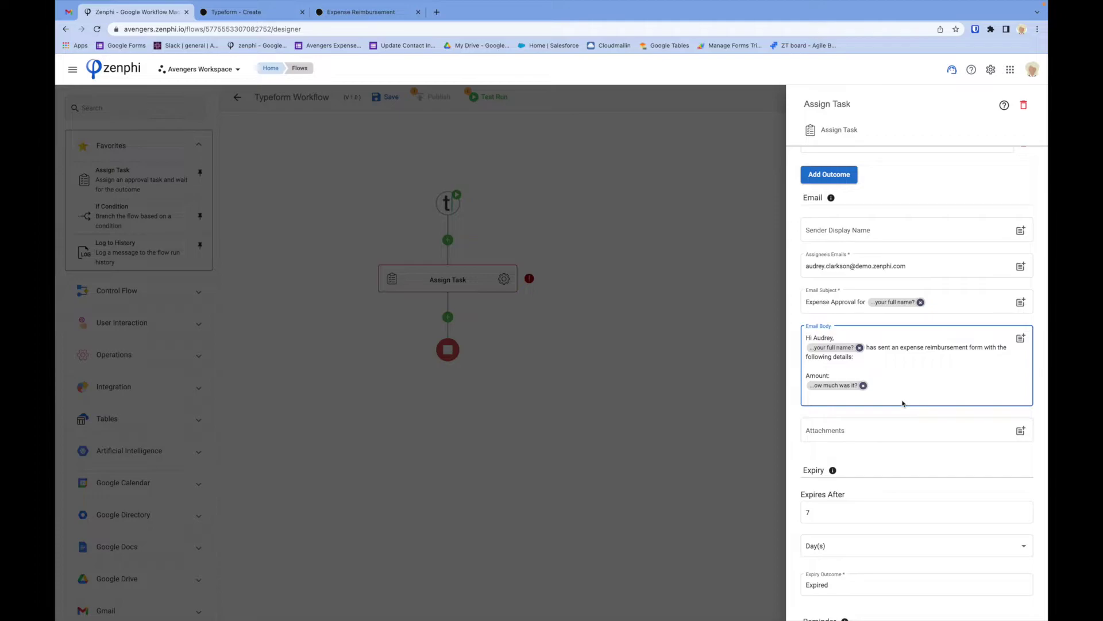
pyautogui.press('Return')
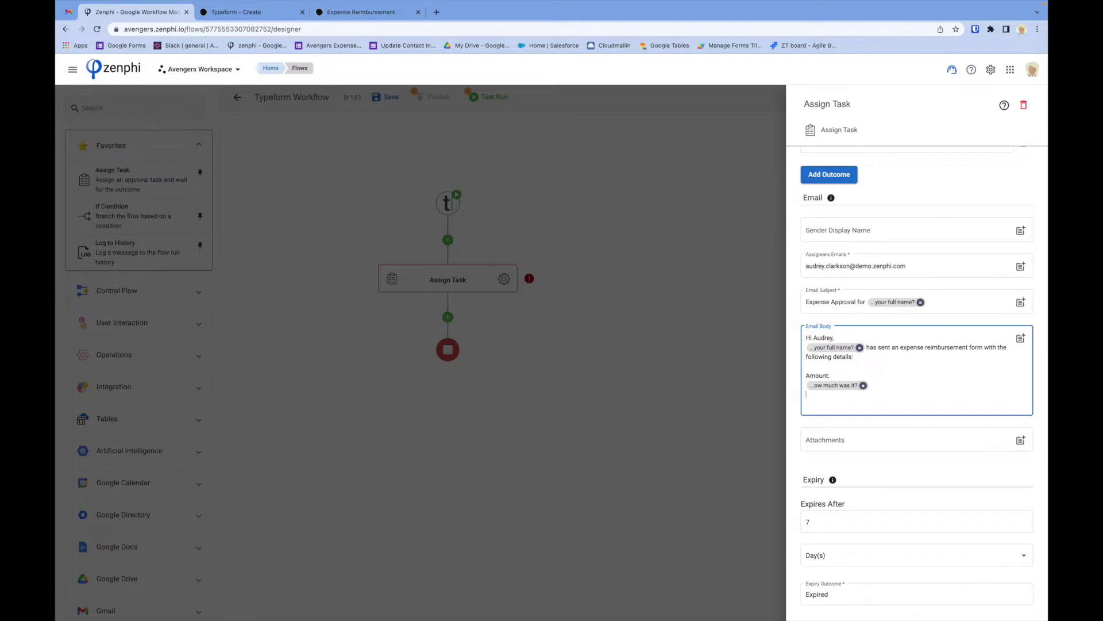
# Add the expense and date answer tokens, labelled 'What was the expense for:' and 'Date:'.
pyautogui.click(1020, 338)
pyautogui.click(743, 178)
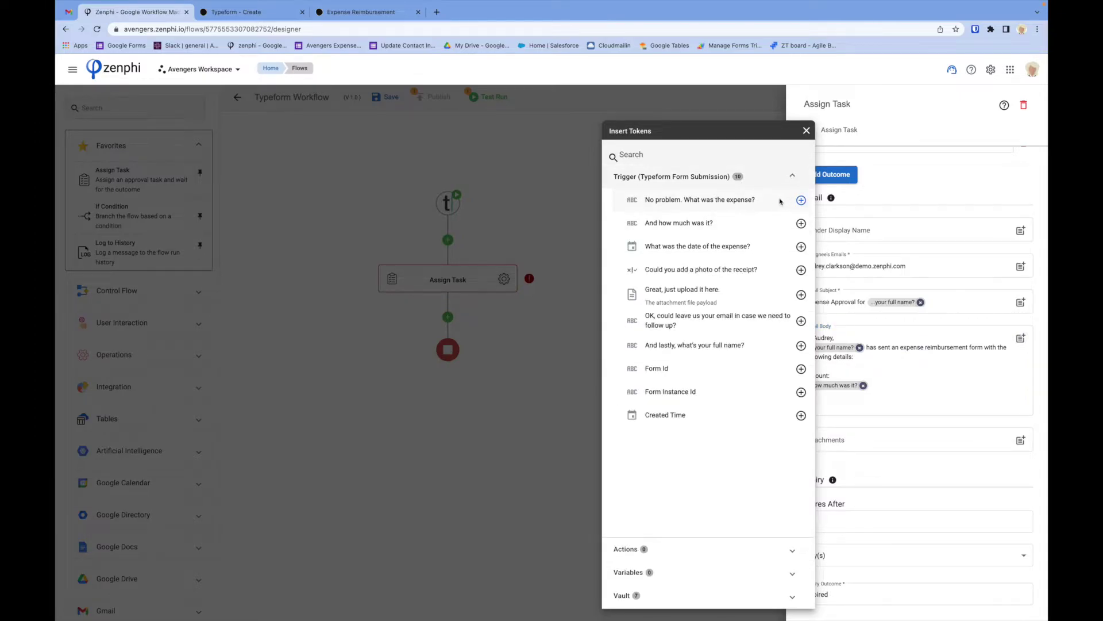
pyautogui.click(801, 200)
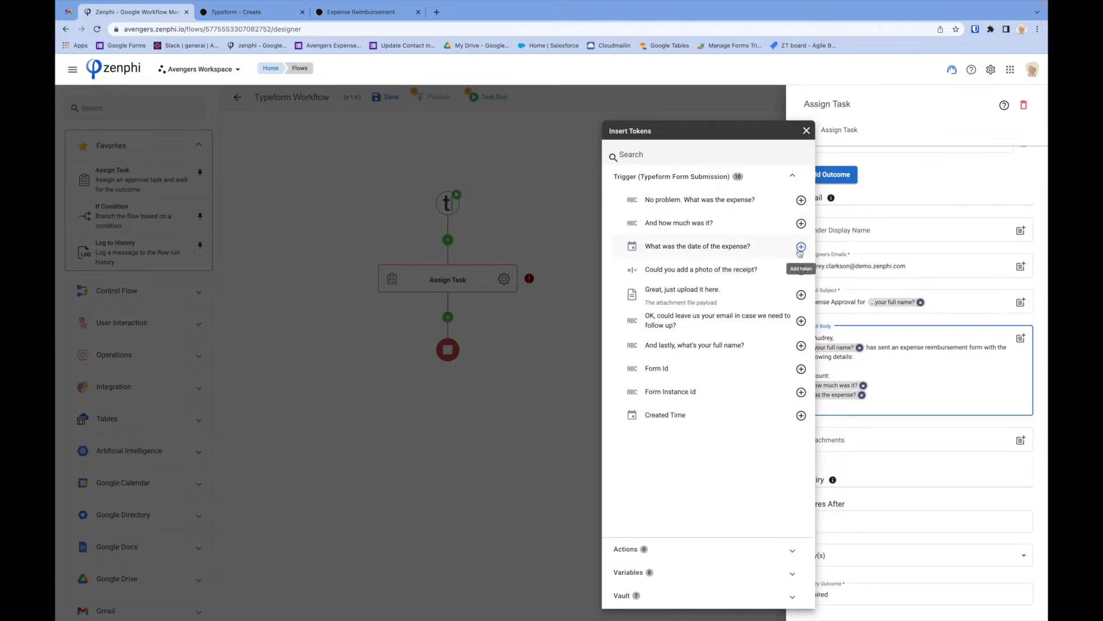
pyautogui.press('Return')
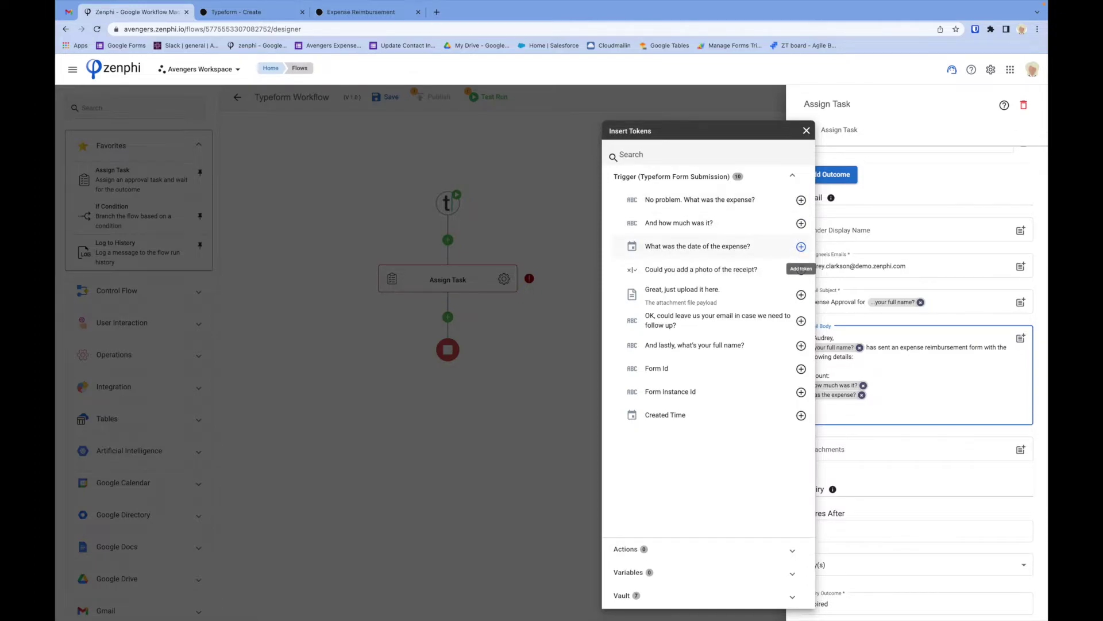
pyautogui.click(802, 248)
pyautogui.click(888, 406)
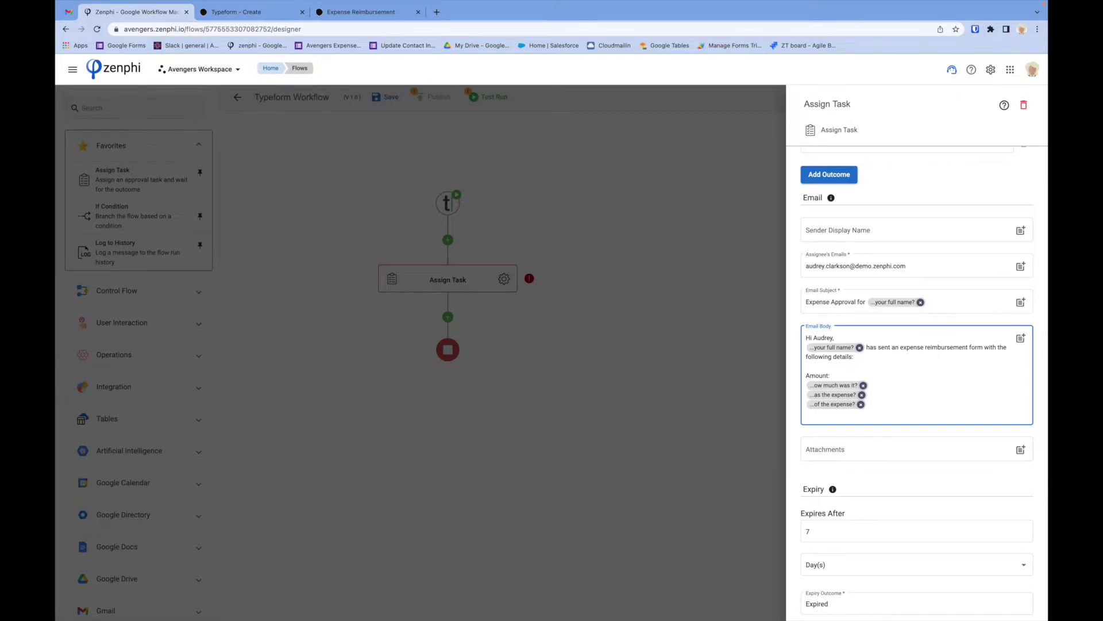
pyautogui.write('What was the expense for:')
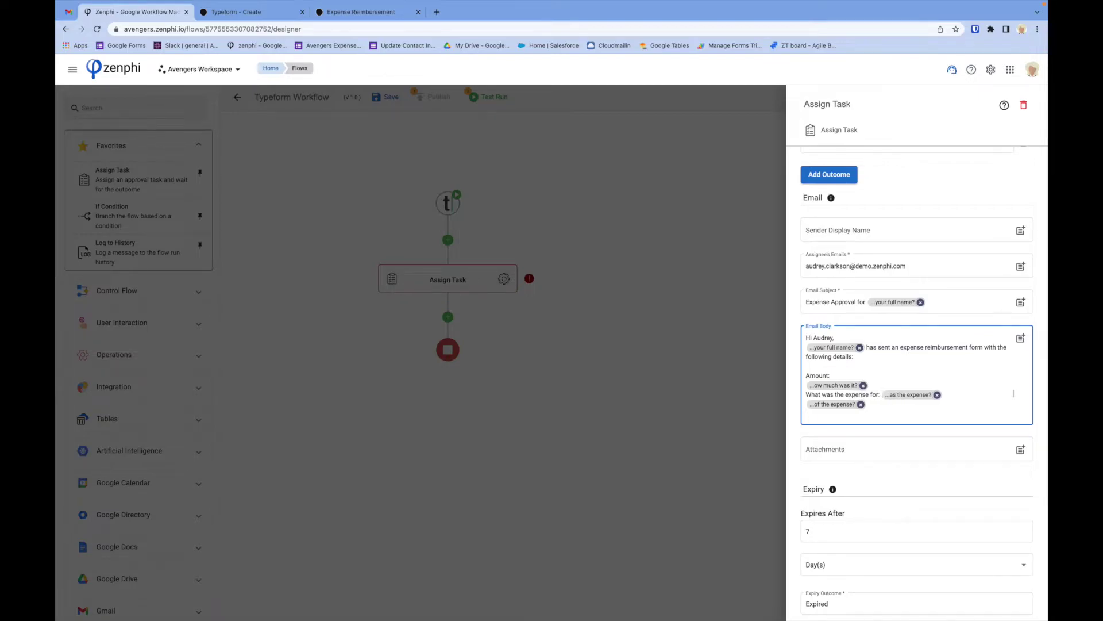
pyautogui.write('Date:')
pyautogui.press('Return')
pyautogui.press('Return')
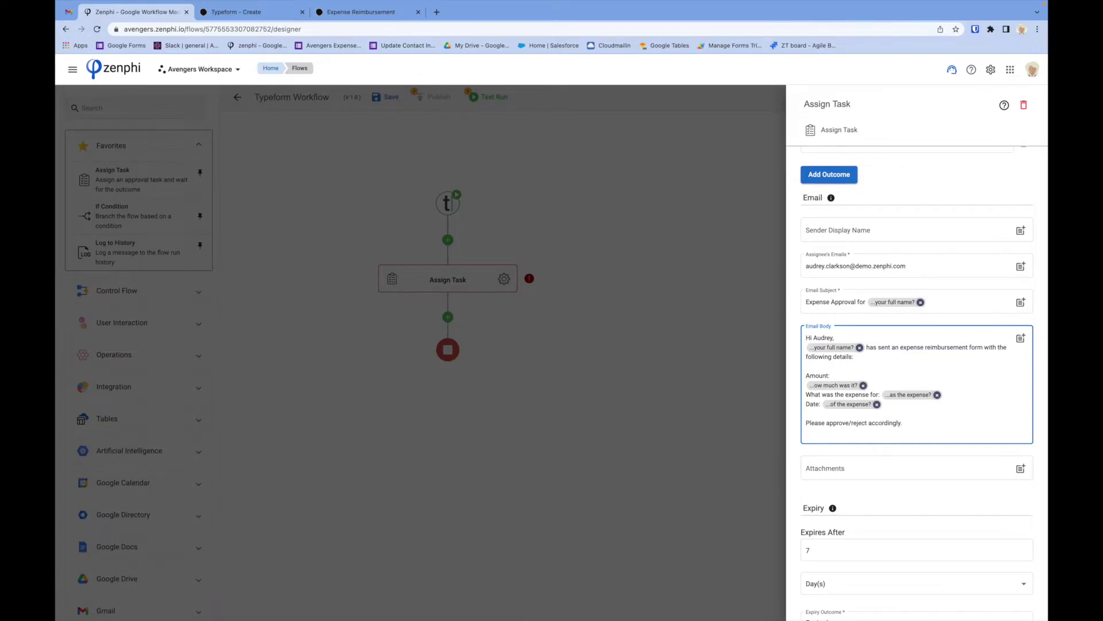
pyautogui.scroll(-3, 891, 422)
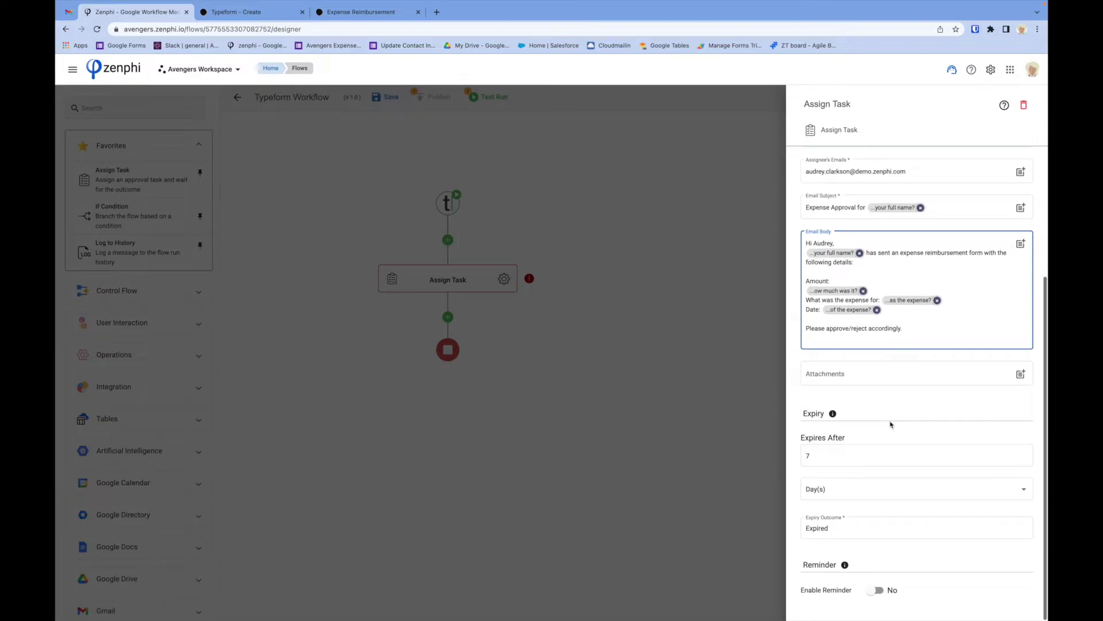
# Leave the Attachments field empty after browsing the Typeform fields.
pyautogui.click(854, 375)
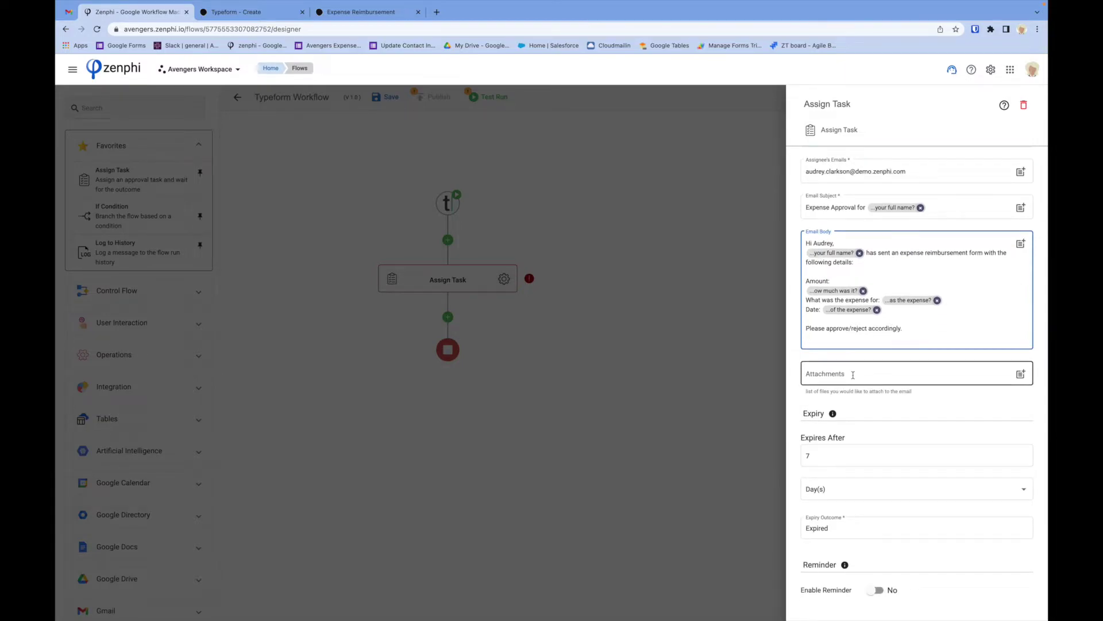
pyautogui.click(989, 373)
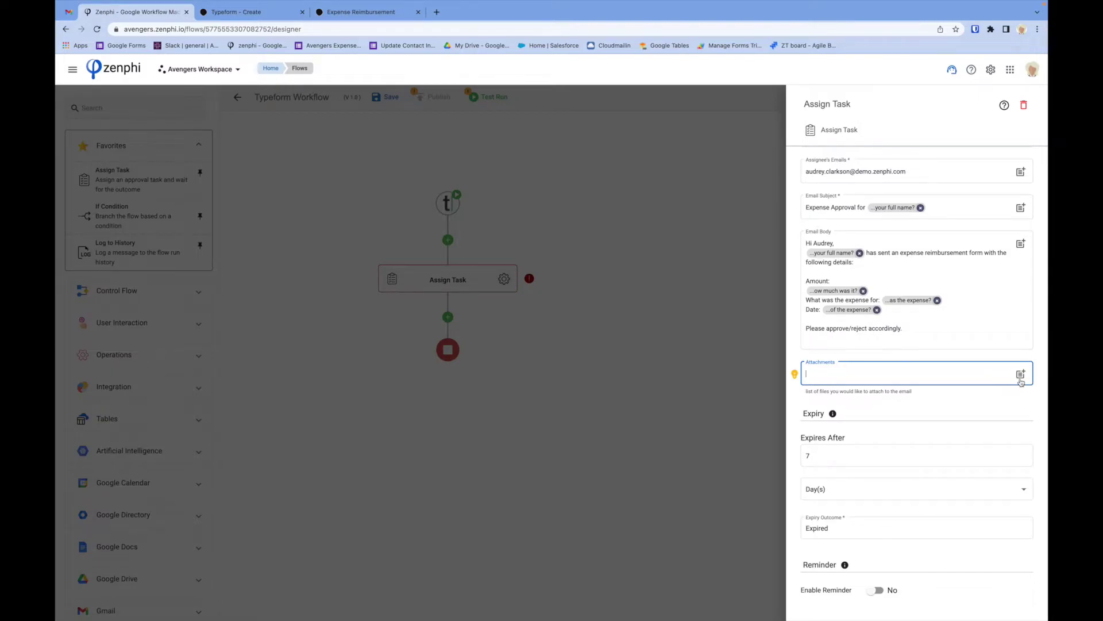
pyautogui.click(1021, 375)
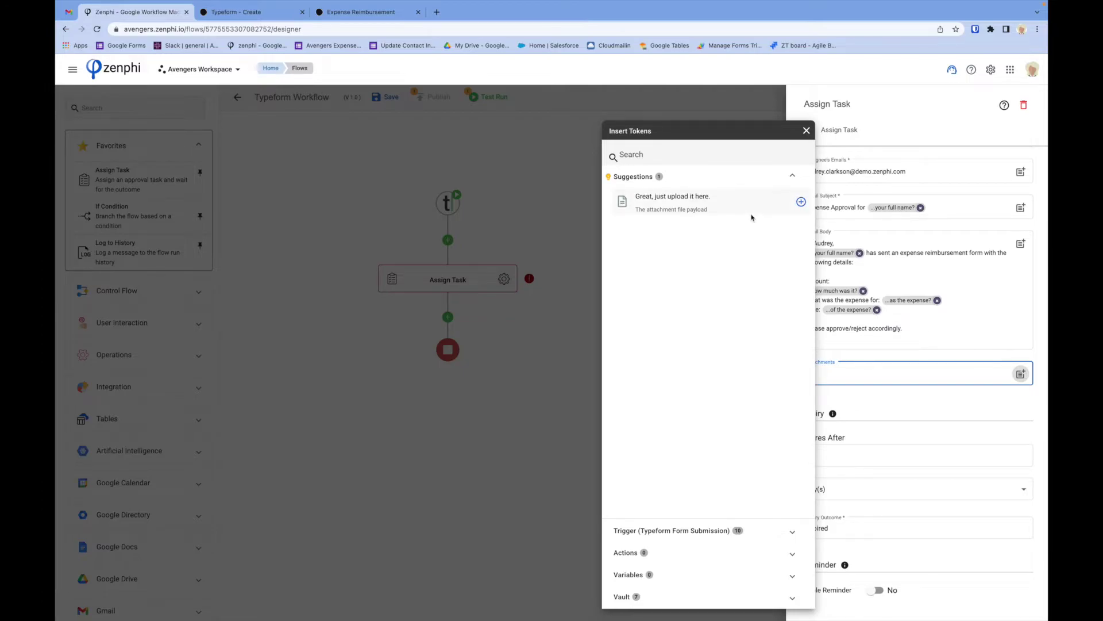
pyautogui.click(736, 530)
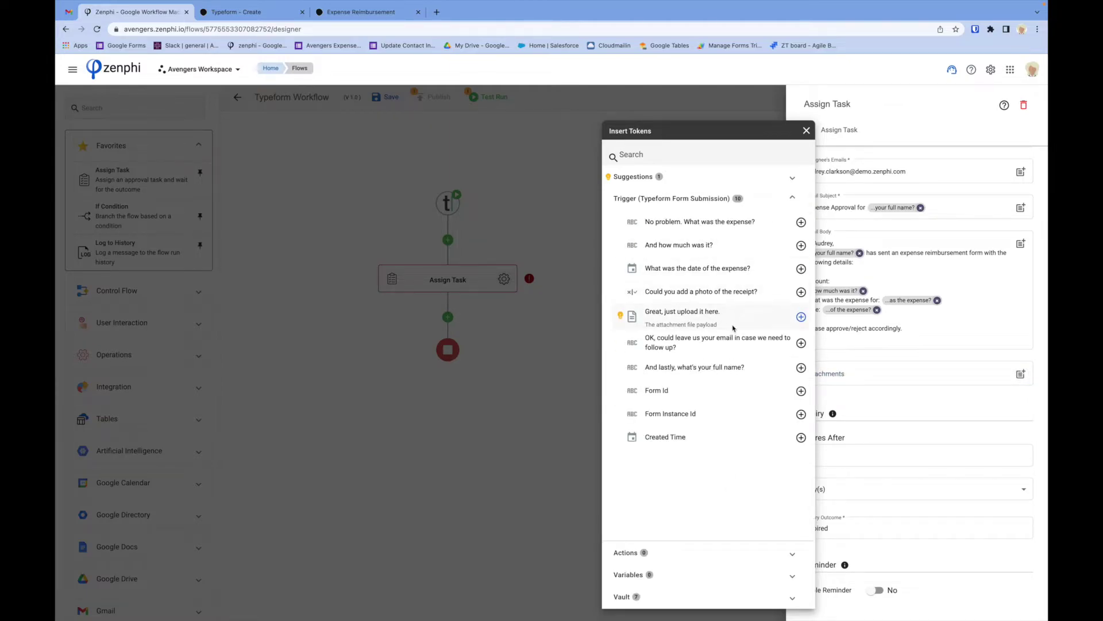
pyautogui.click(863, 419)
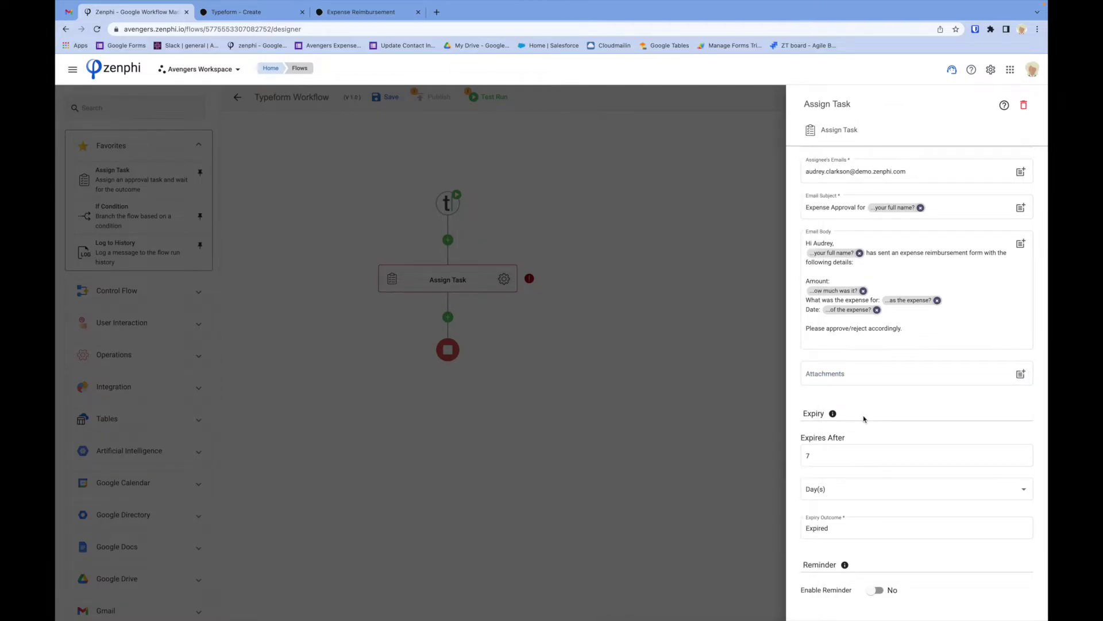
# Keep the 7-day expiry, leave reminders disabled, and close the Assign Task settings.
pyautogui.click(820, 455)
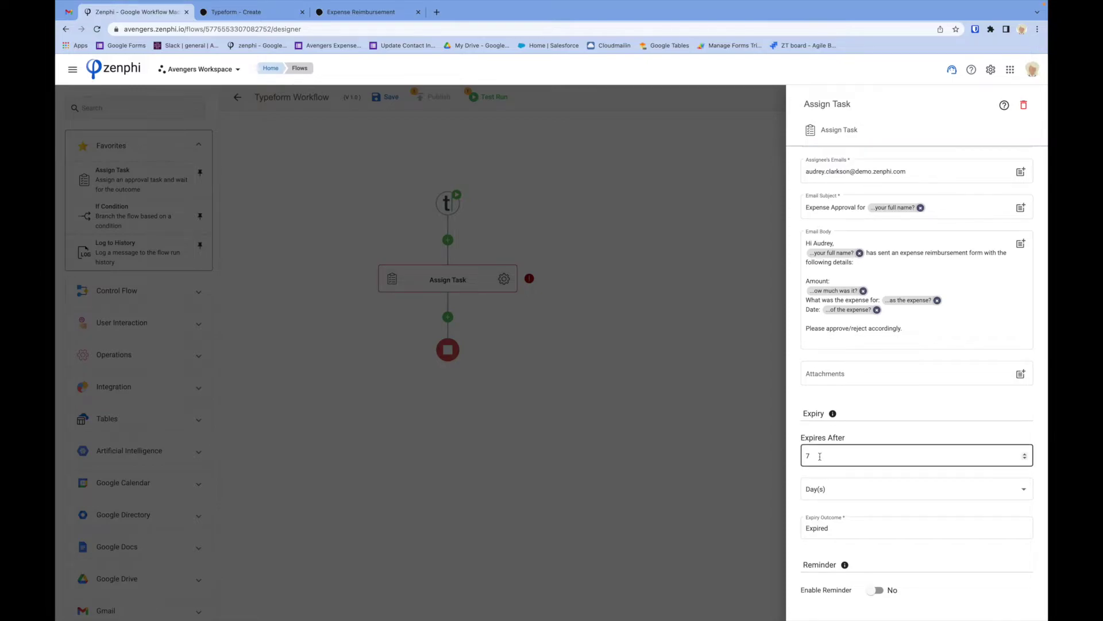
pyautogui.click(828, 473)
pyautogui.moveTo(858, 545)
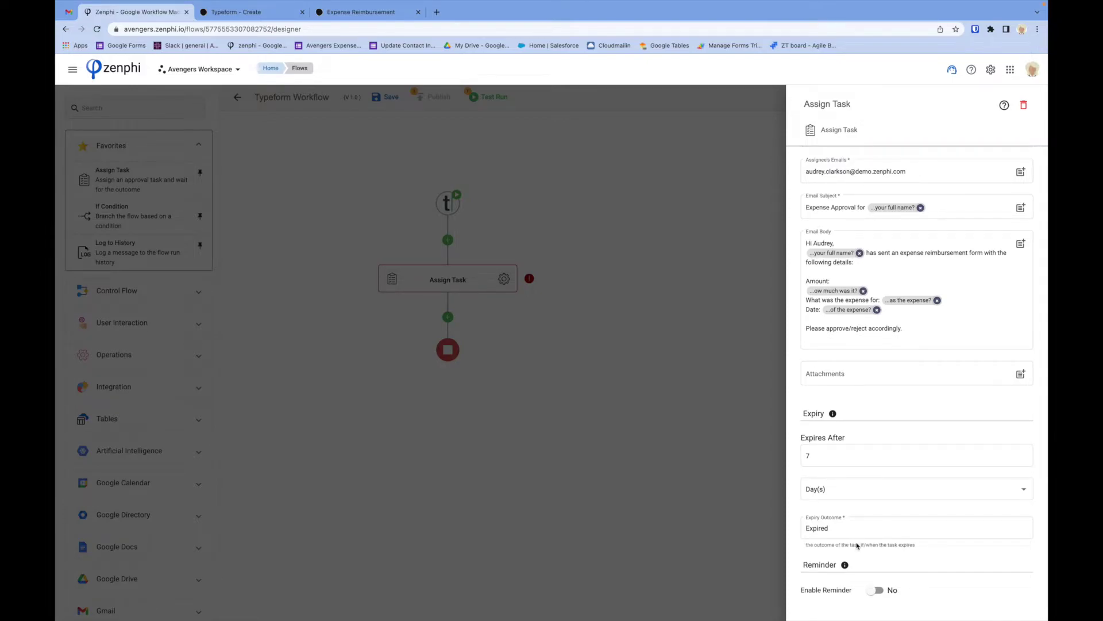
pyautogui.click(876, 590)
pyautogui.scroll(-2, 876, 586)
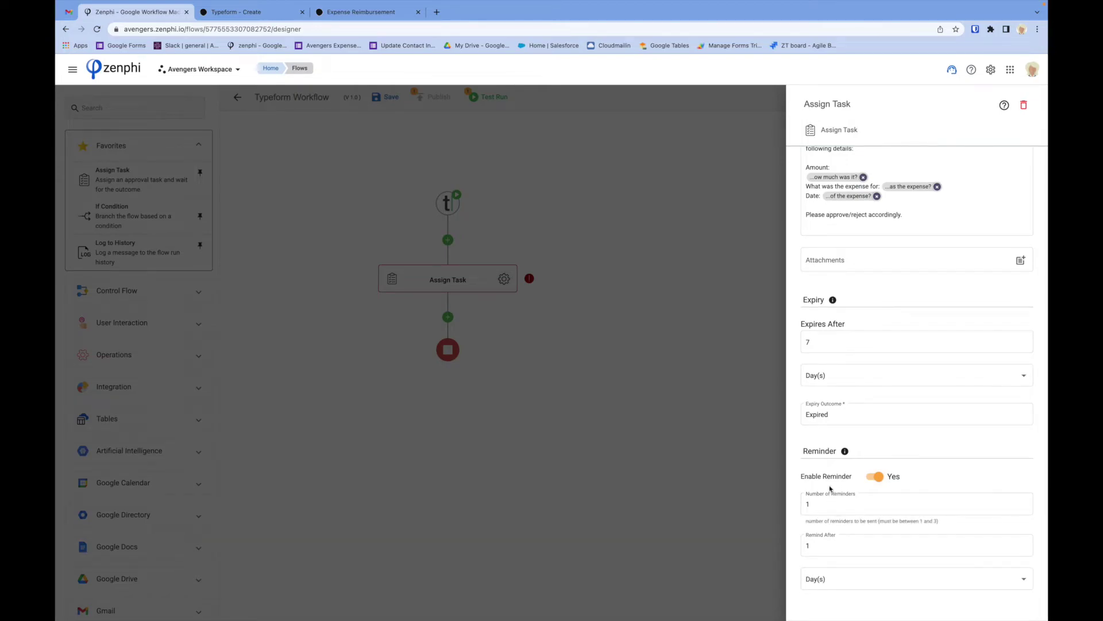
pyautogui.click(873, 476)
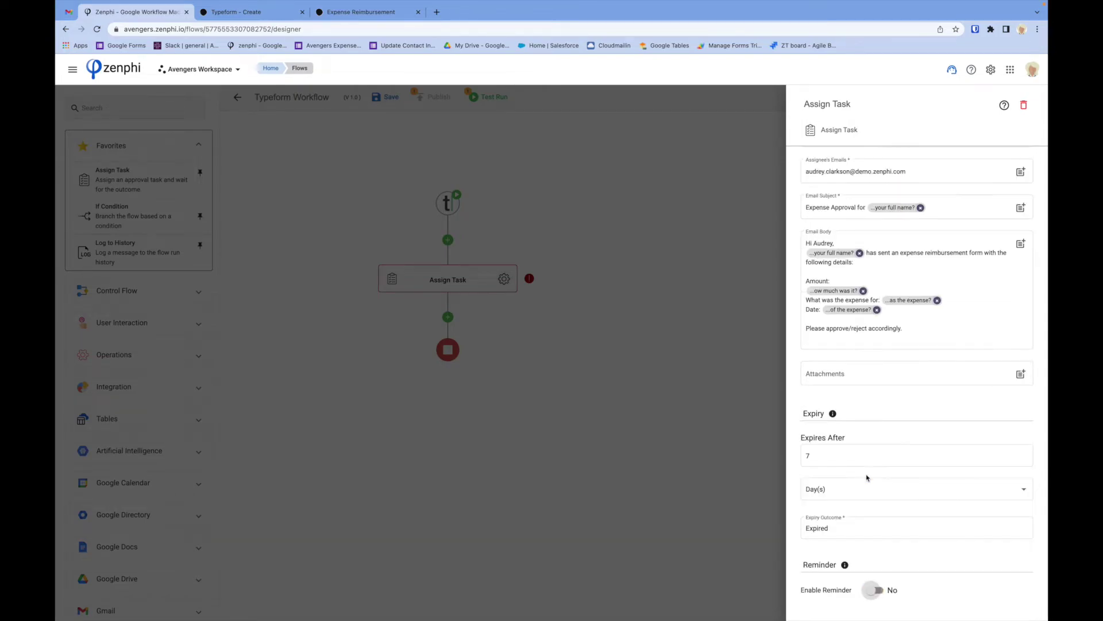
pyautogui.click(677, 232)
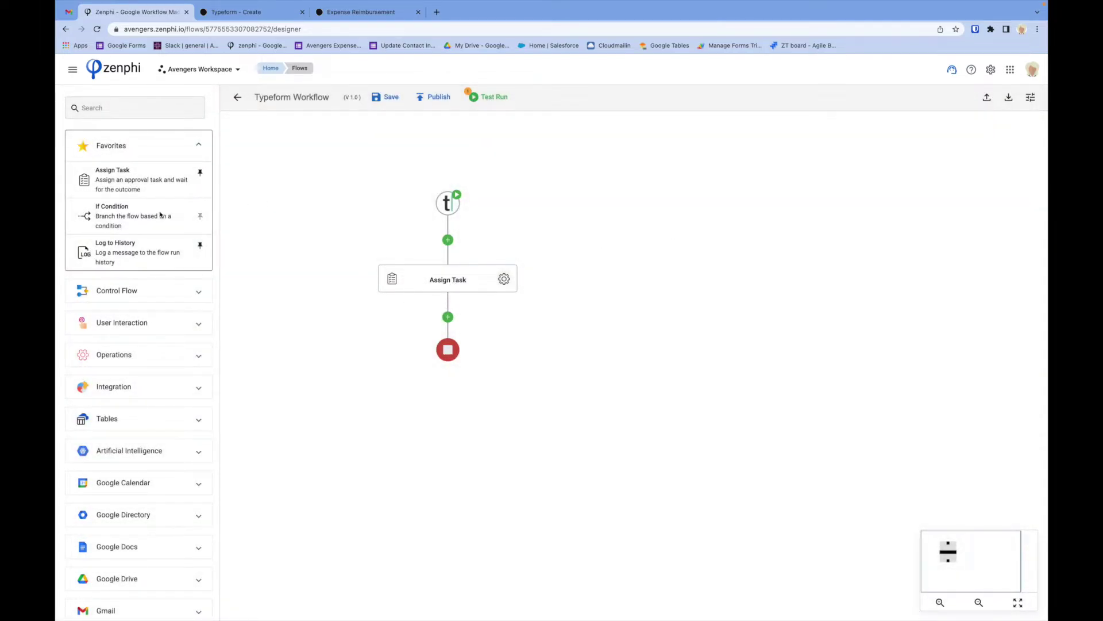
# Add an If Condition step after Assign Task and open its condition builder.
pyautogui.moveTo(127, 222); pyautogui.dragTo(452, 319)
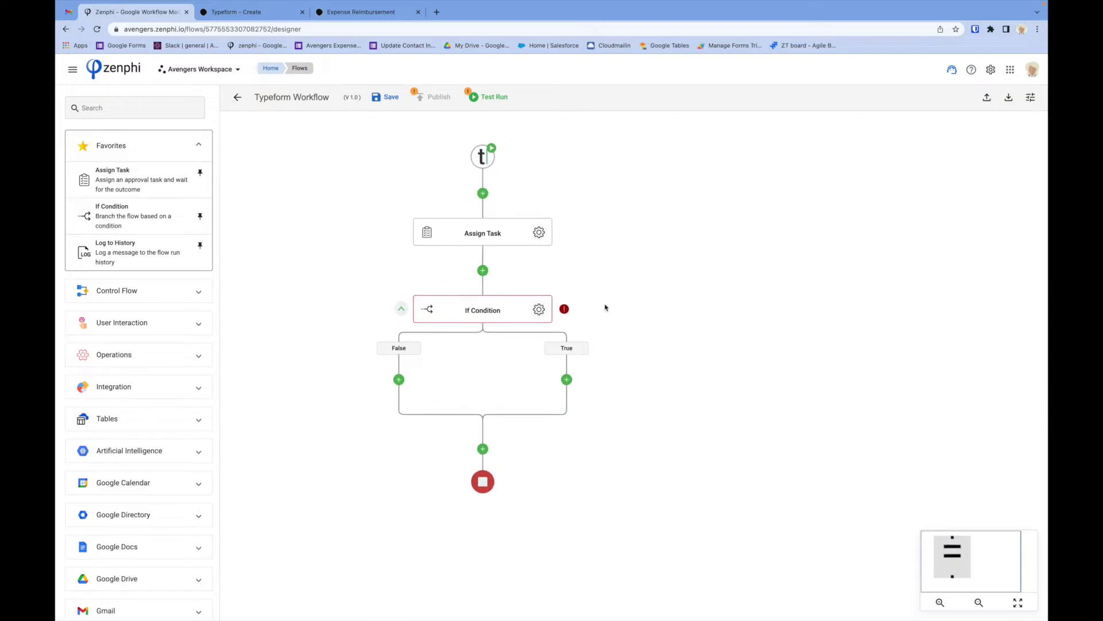
pyautogui.click(543, 315)
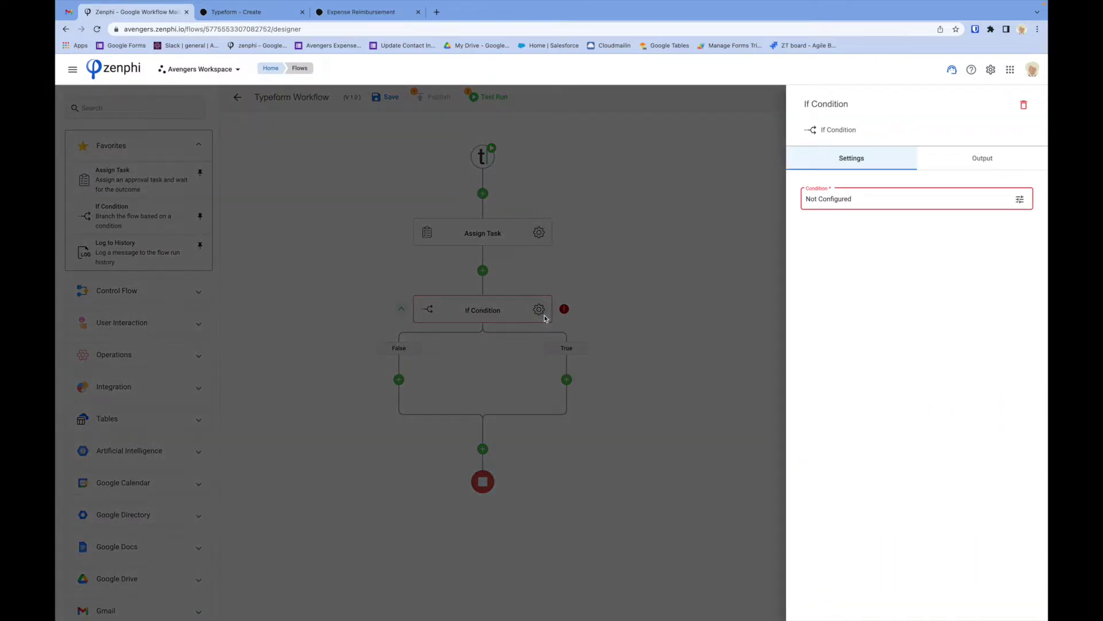
pyautogui.click(1020, 199)
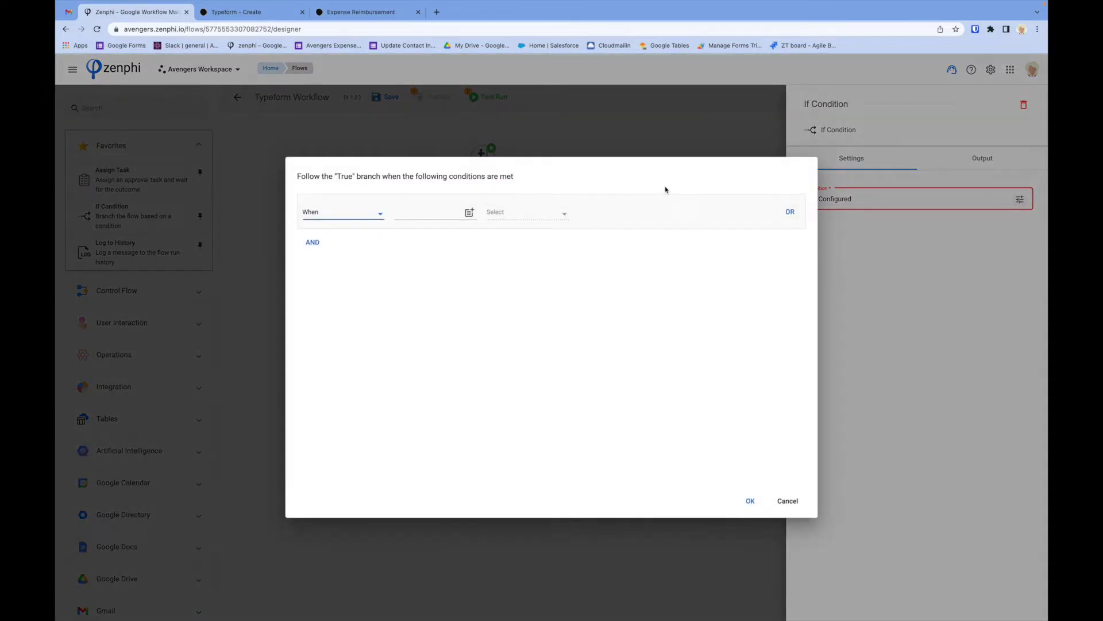
# Set the condition to Assign Task Outcome Equal to (=) 'Approve' and confirm.
pyautogui.click(468, 210)
pyautogui.click(328, 325)
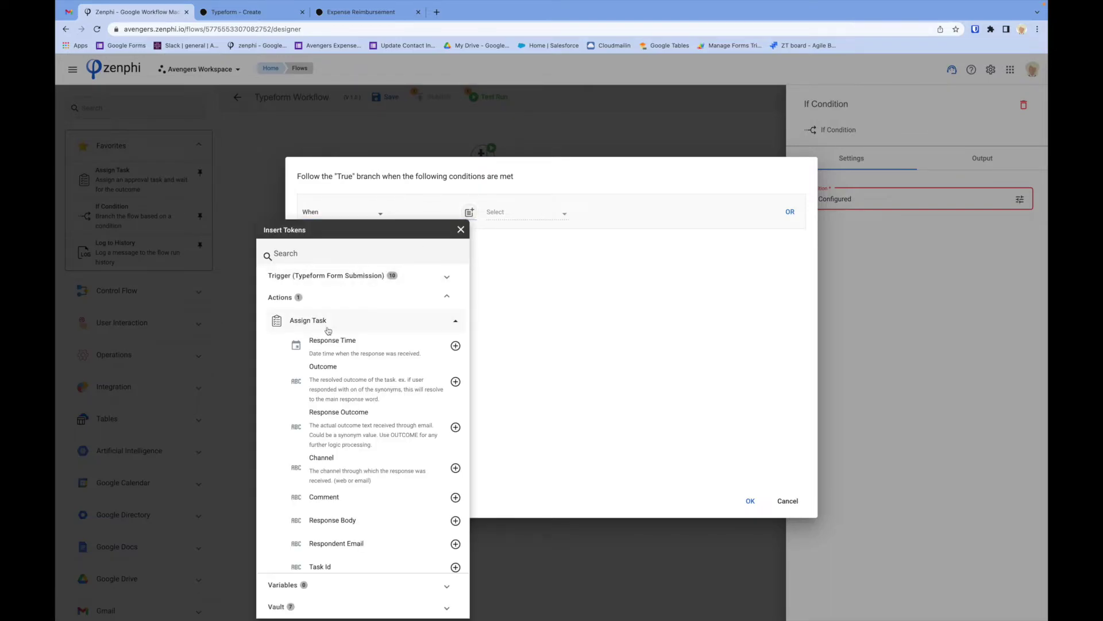
pyautogui.click(455, 381)
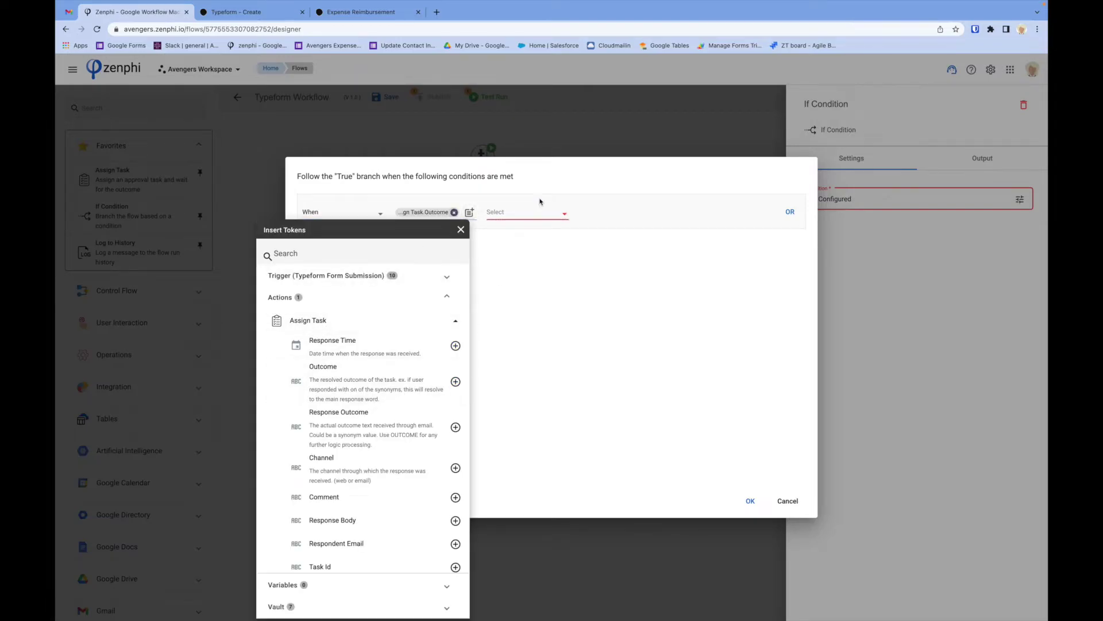
pyautogui.click(538, 212)
pyautogui.click(538, 212)
pyautogui.click(538, 212)
pyautogui.click(591, 216)
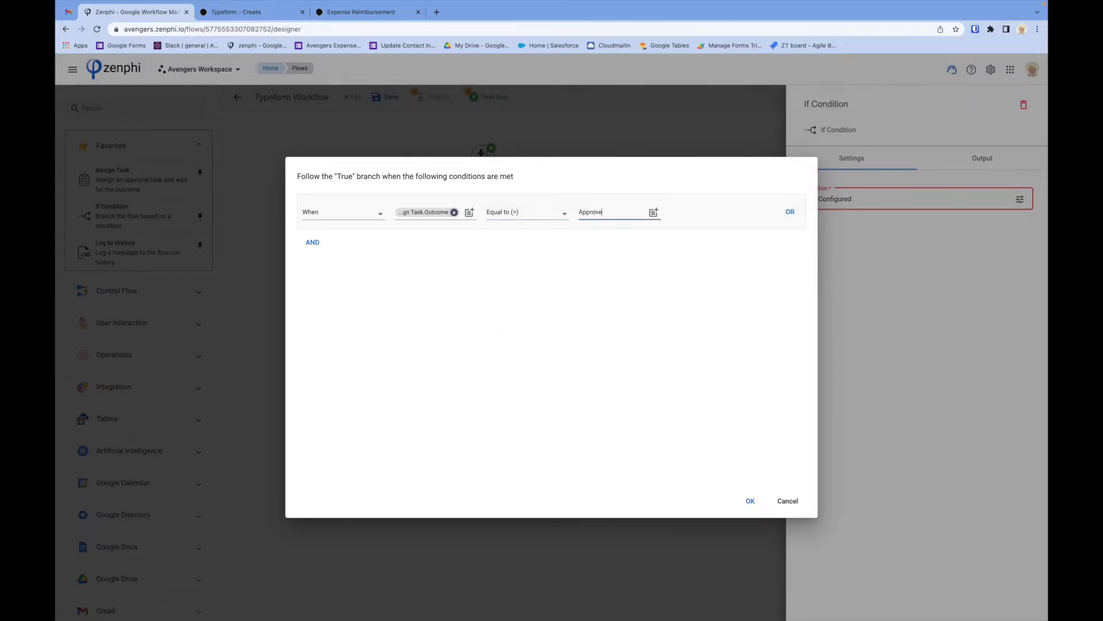
pyautogui.click(751, 500)
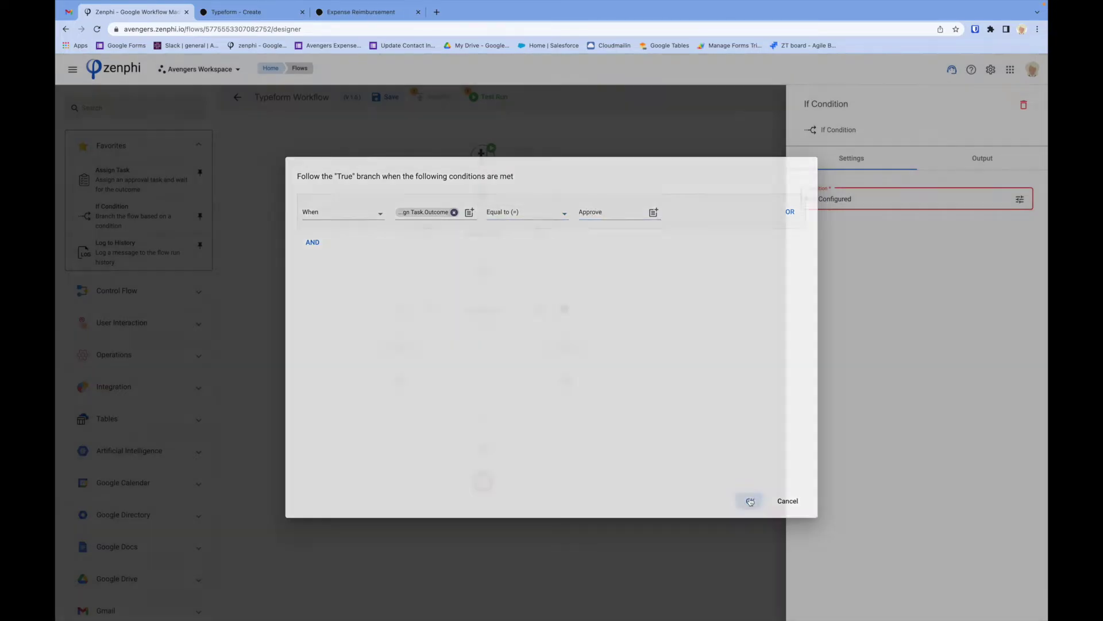
pyautogui.click(661, 425)
# Review Assign Task settings, then retitle the If Condition node 'Approved?'.
pyautogui.click(538, 231)
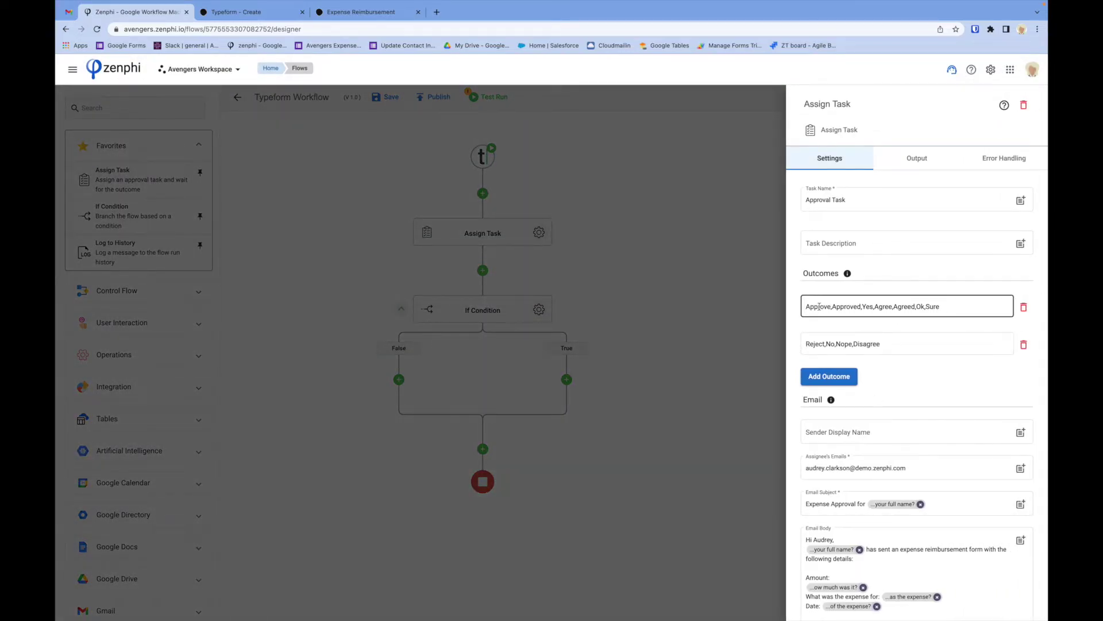
pyautogui.click(619, 295)
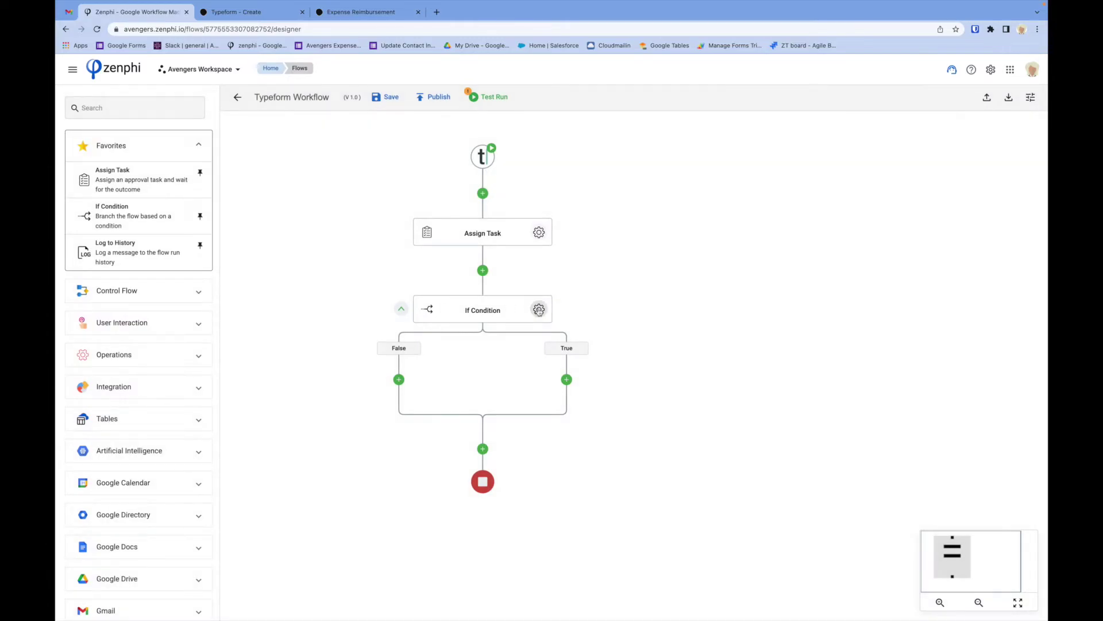
pyautogui.doubleClick(477, 311)
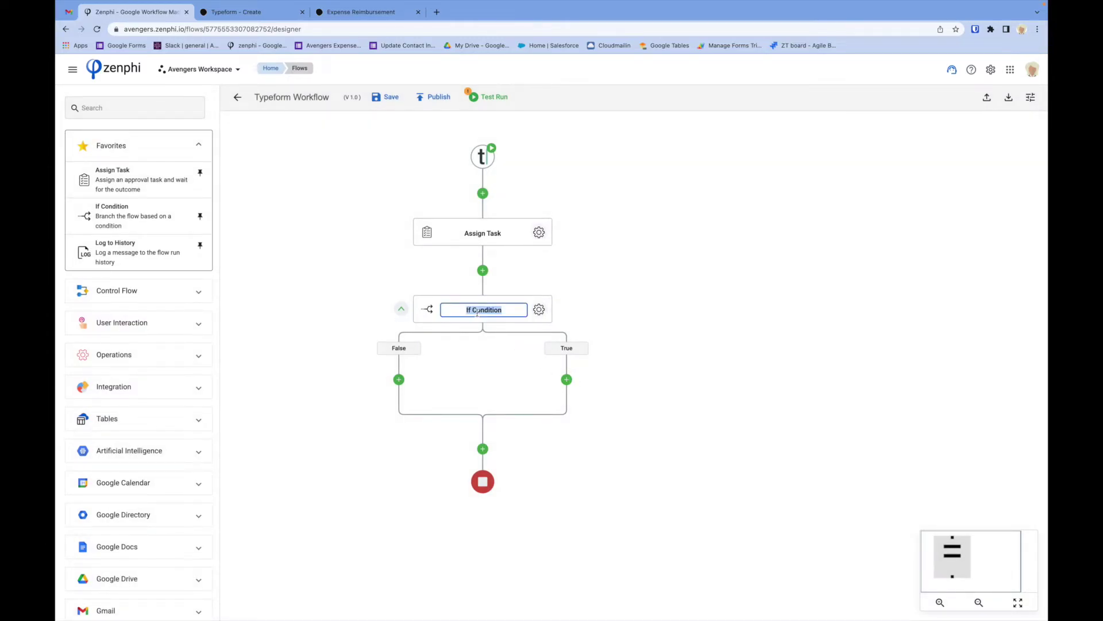
pyautogui.write('Approved?')
pyautogui.click(662, 348)
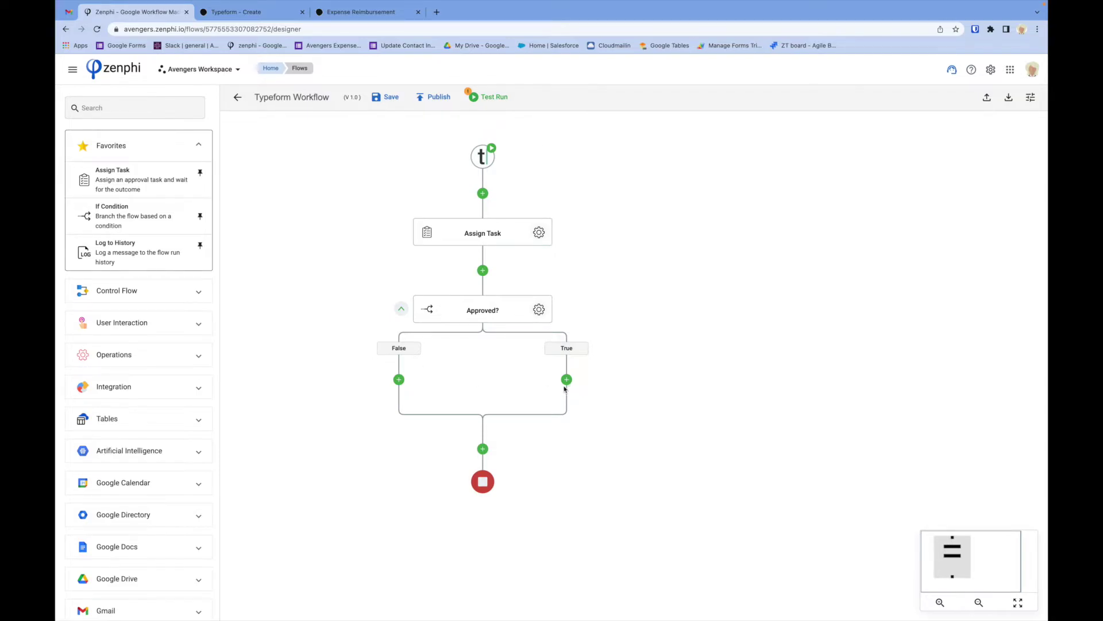
pyautogui.scroll(-3, 177, 417)
pyautogui.scroll(-3, 178, 418)
pyautogui.click(136, 256)
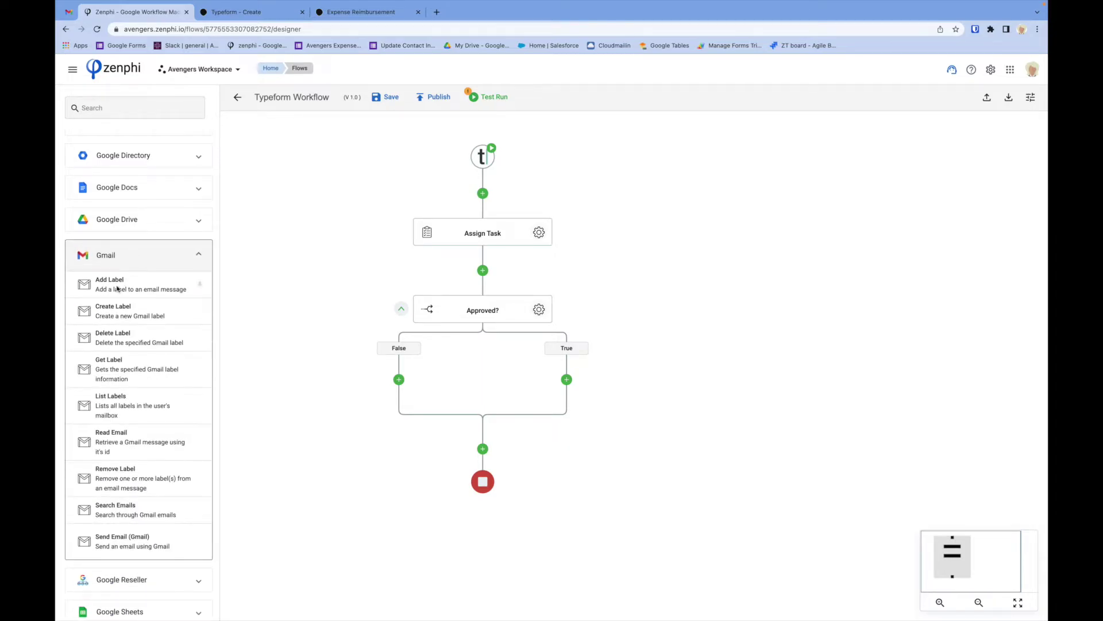
pyautogui.click(120, 220)
pyautogui.scroll(-10, 122, 220)
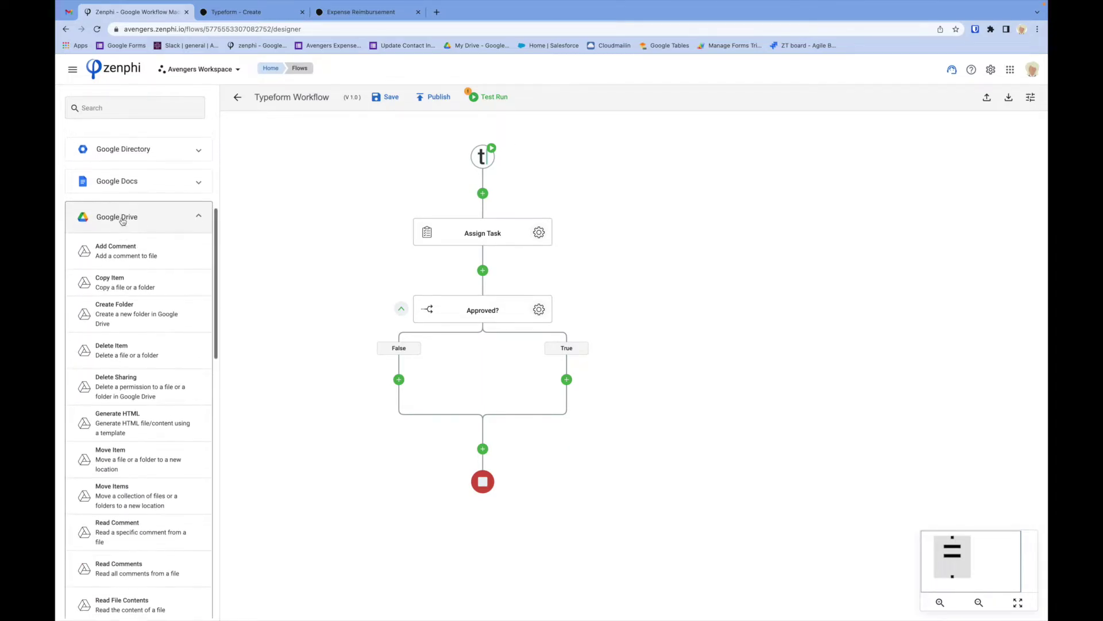
pyautogui.scroll(-3, 122, 220)
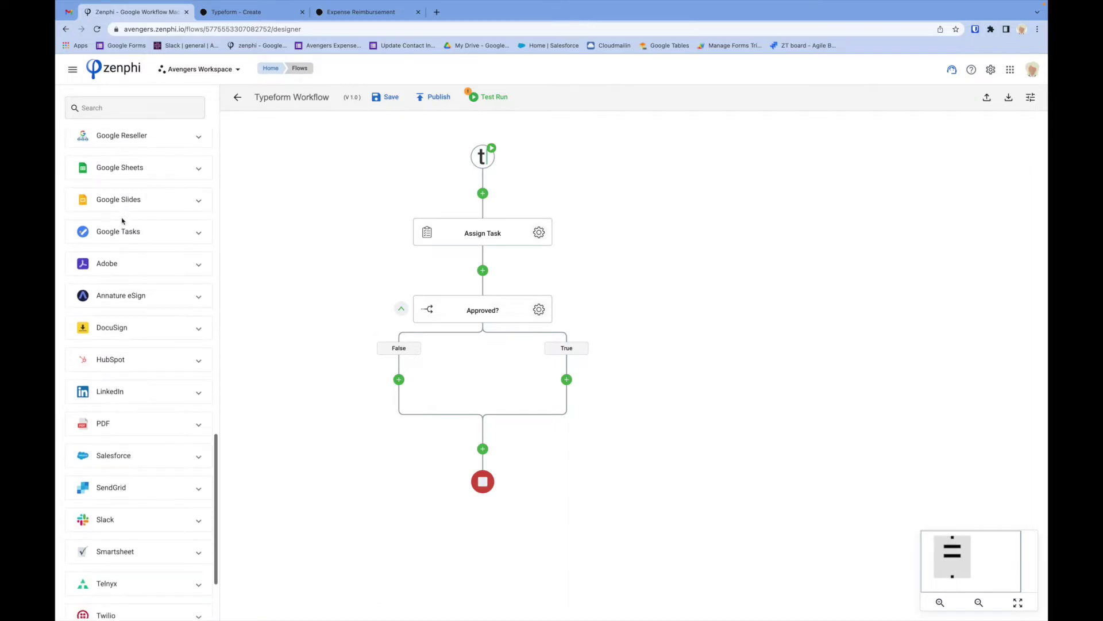
pyautogui.scroll(10, 122, 220)
pyautogui.scroll(4, 122, 220)
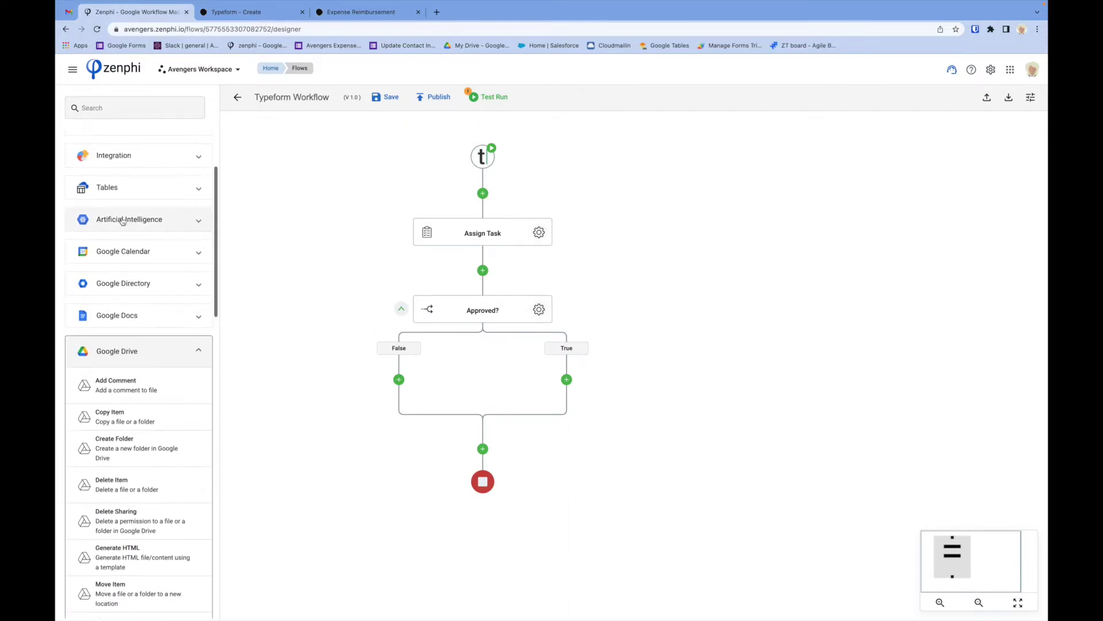
pyautogui.click(154, 351)
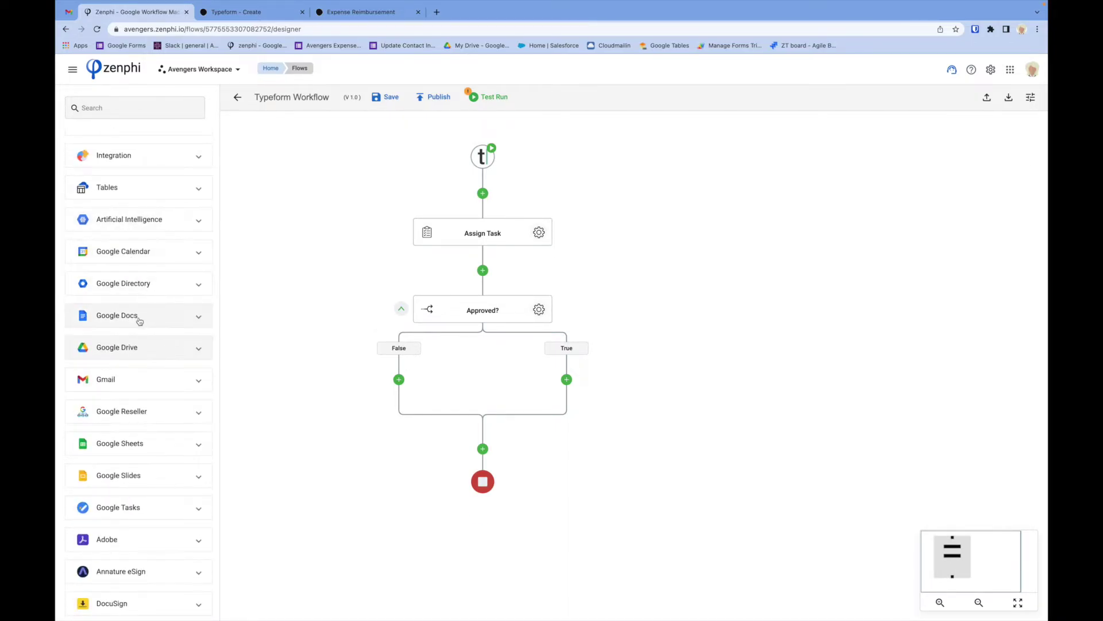
pyautogui.click(140, 316)
pyautogui.moveTo(135, 495); pyautogui.dragTo(566, 381)
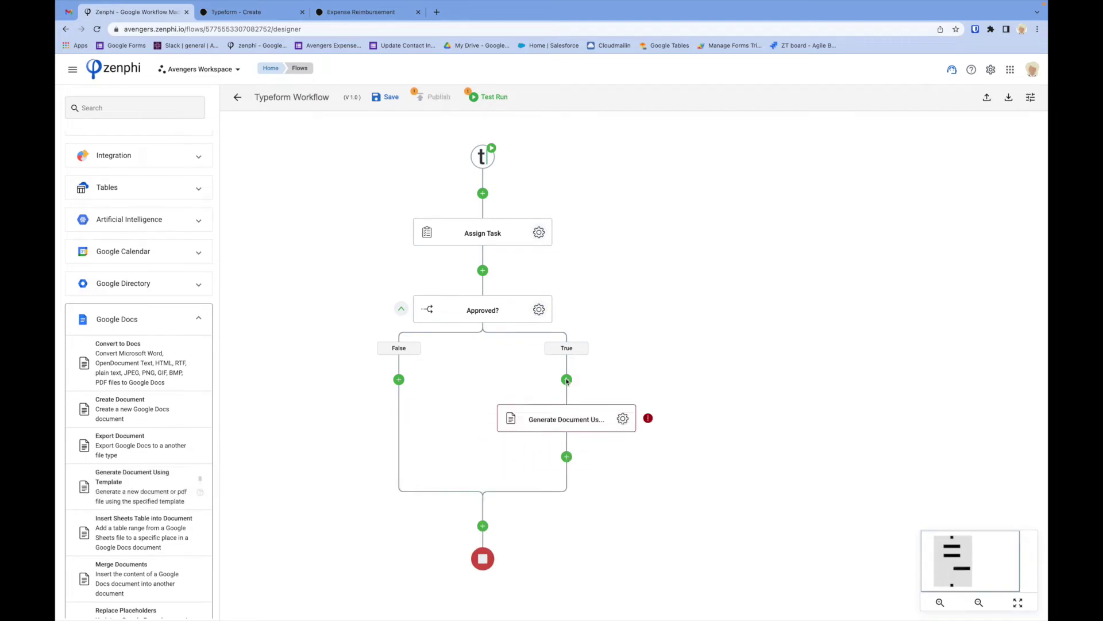
pyautogui.click(624, 420)
pyautogui.click(636, 467)
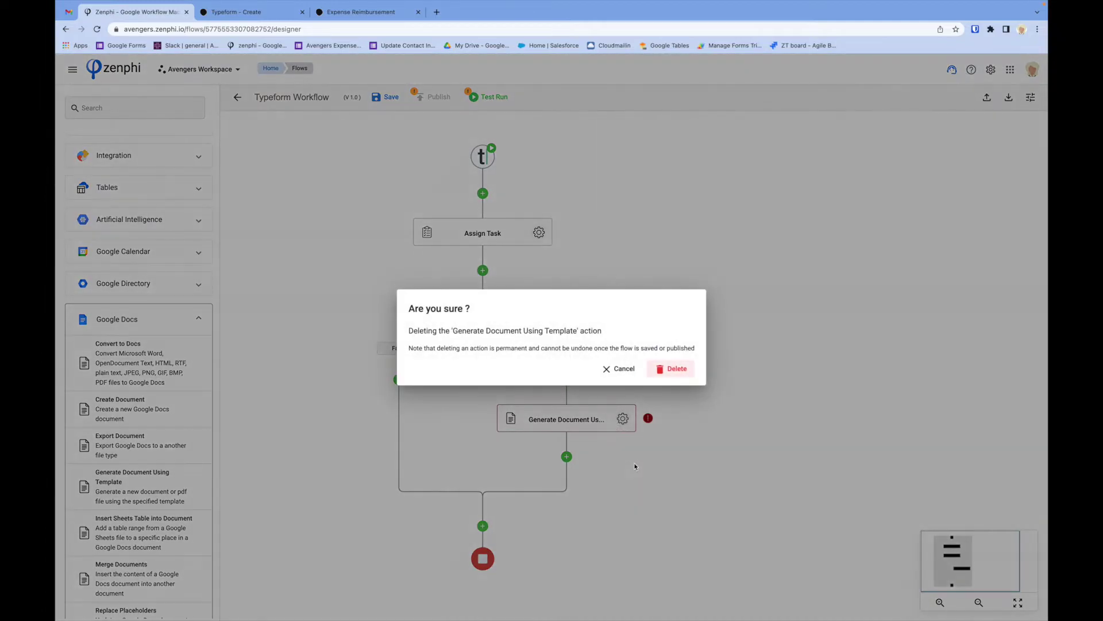
pyautogui.click(674, 370)
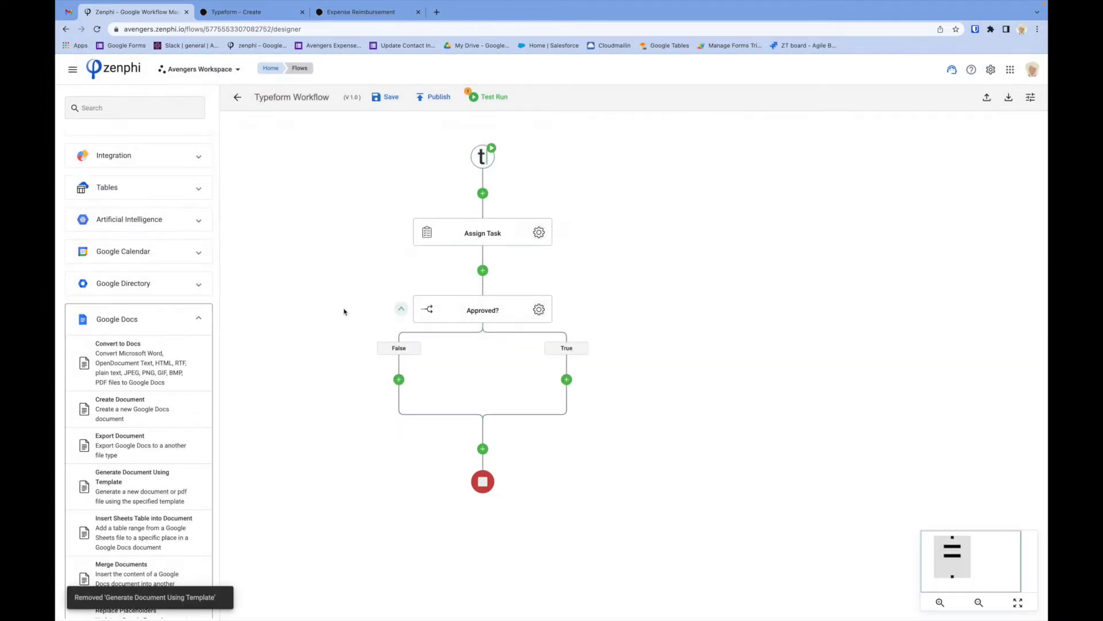
pyautogui.click(196, 320)
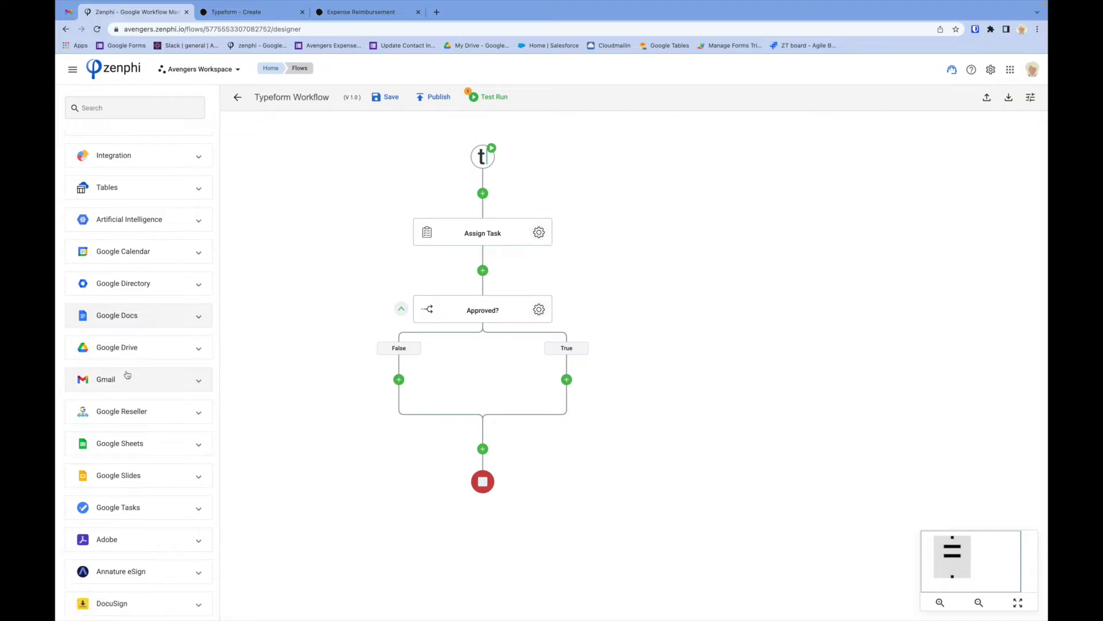
pyautogui.scroll(-1, 128, 349)
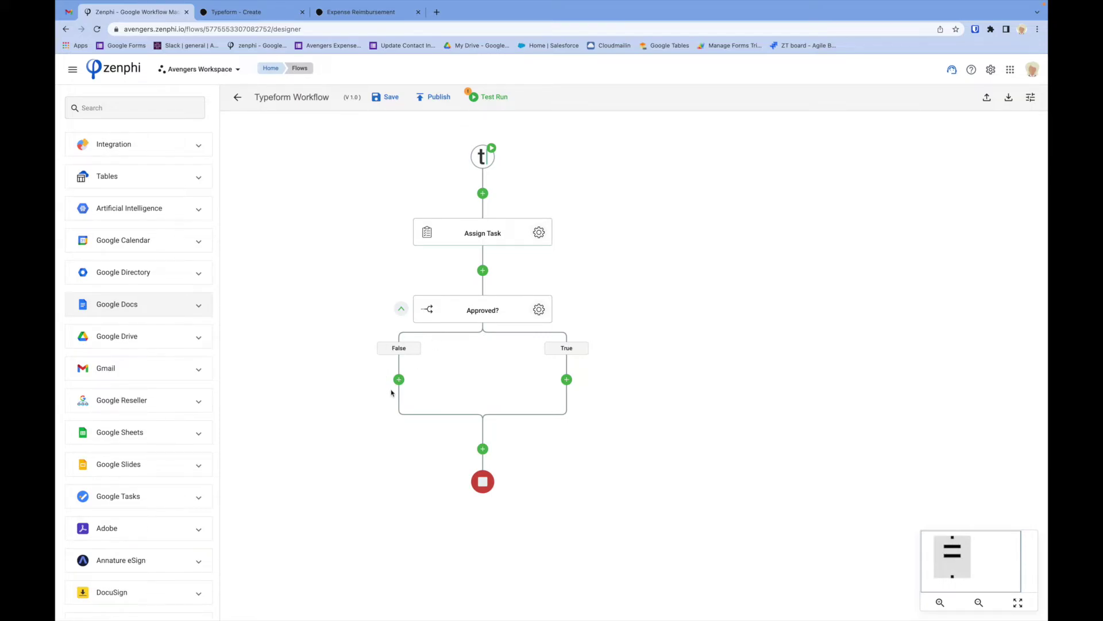
# Put a Log to History step on the False branch with a rejection message starting 'Oops!'.
pyautogui.scroll(3, 126, 289)
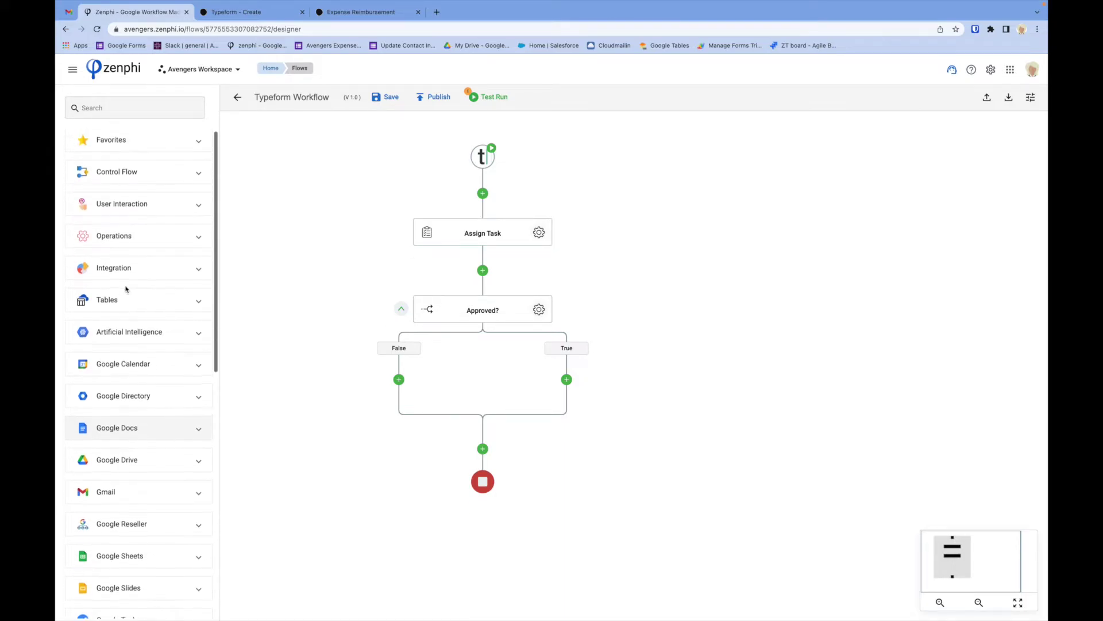
pyautogui.click(122, 141)
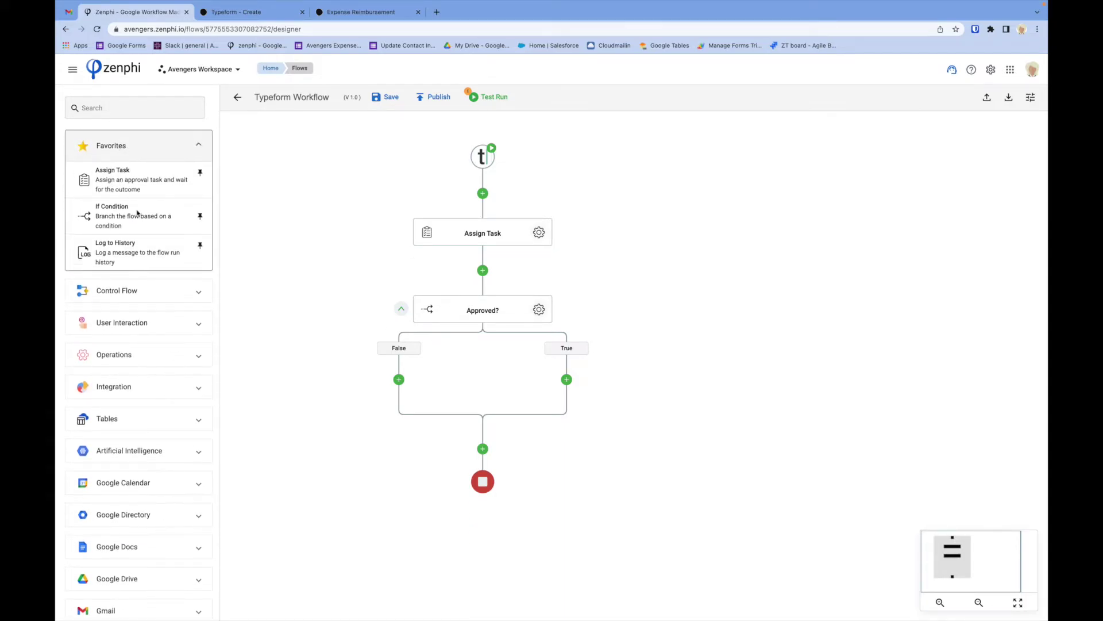
pyautogui.moveTo(118, 236); pyautogui.dragTo(408, 377)
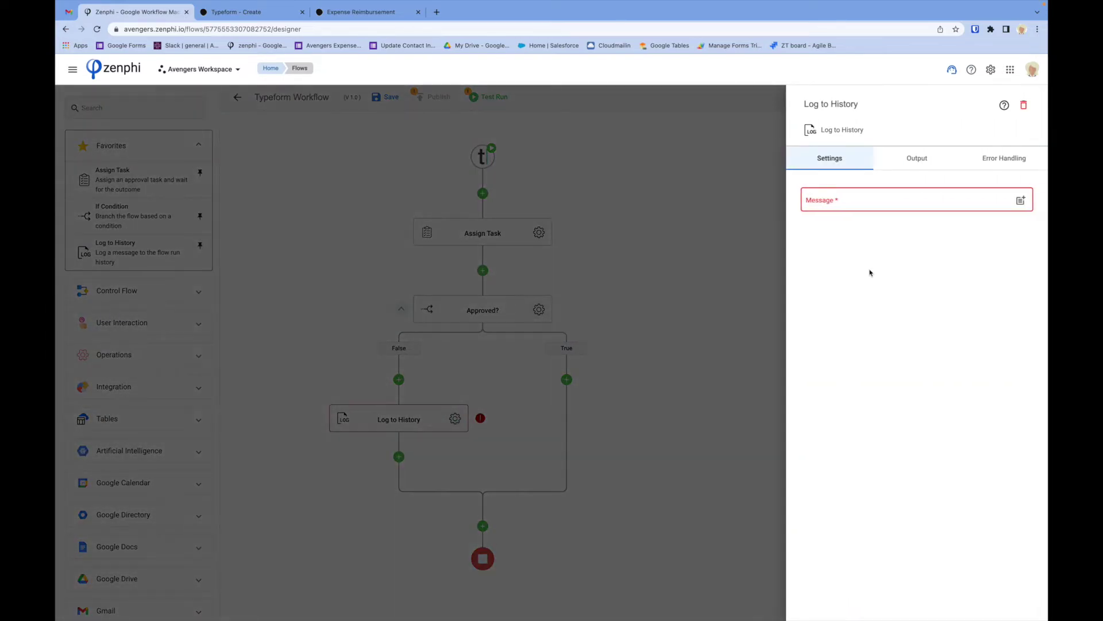
pyautogui.click(829, 199)
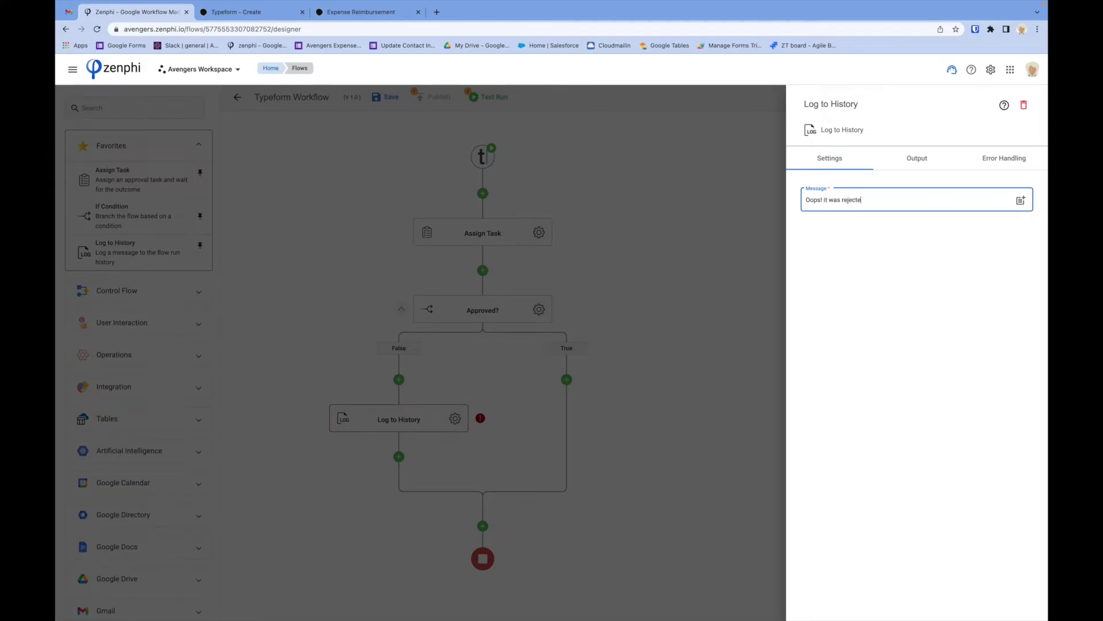
pyautogui.click(693, 266)
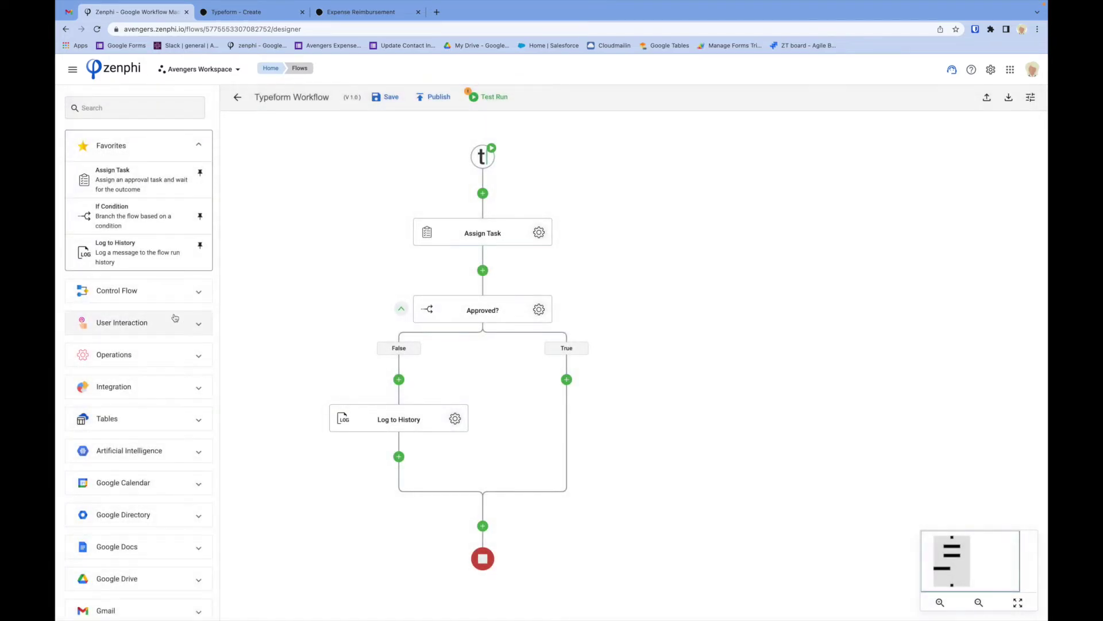
# Put a Log to History step on the True branch with the message 'It was approved.'.
pyautogui.moveTo(104, 250)
pyautogui.mouseDown()
pyautogui.moveTo(628, 406)
pyautogui.moveTo(566, 380)
pyautogui.mouseUp()
pyautogui.click(624, 418)
pyautogui.click(828, 199)
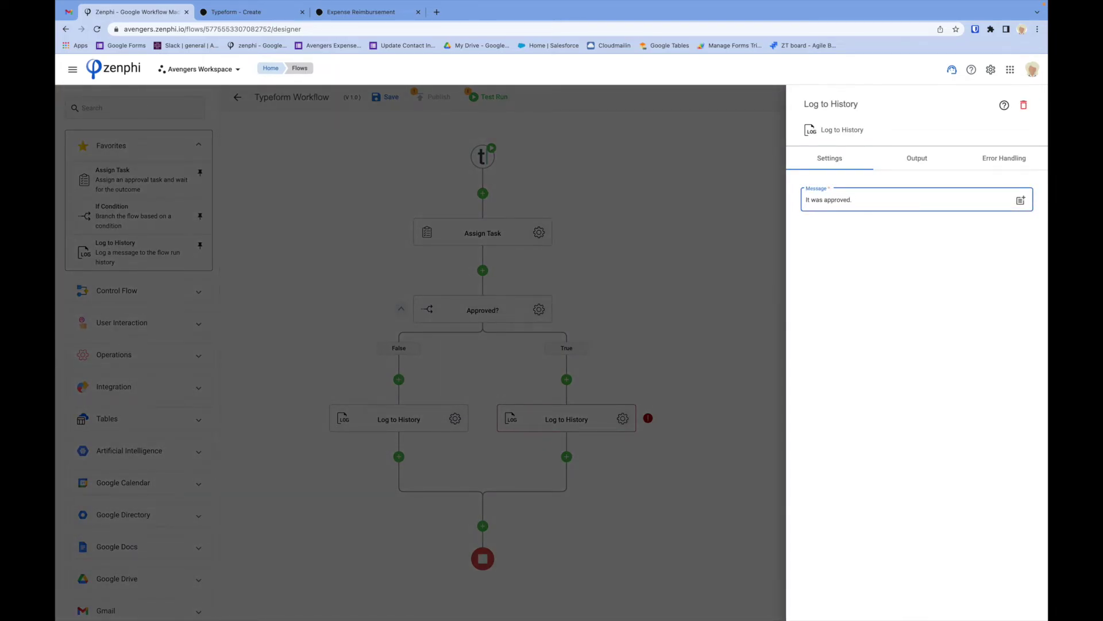
pyautogui.click(708, 267)
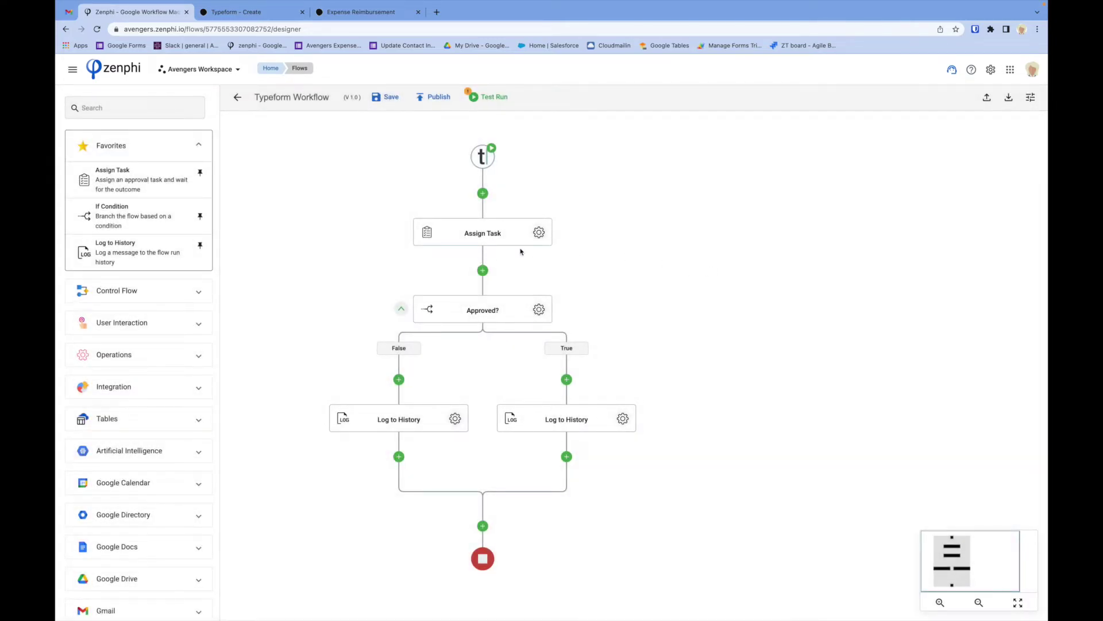
# Review the Assign Task sender display name and assignee e-mail fields.
pyautogui.click(539, 232)
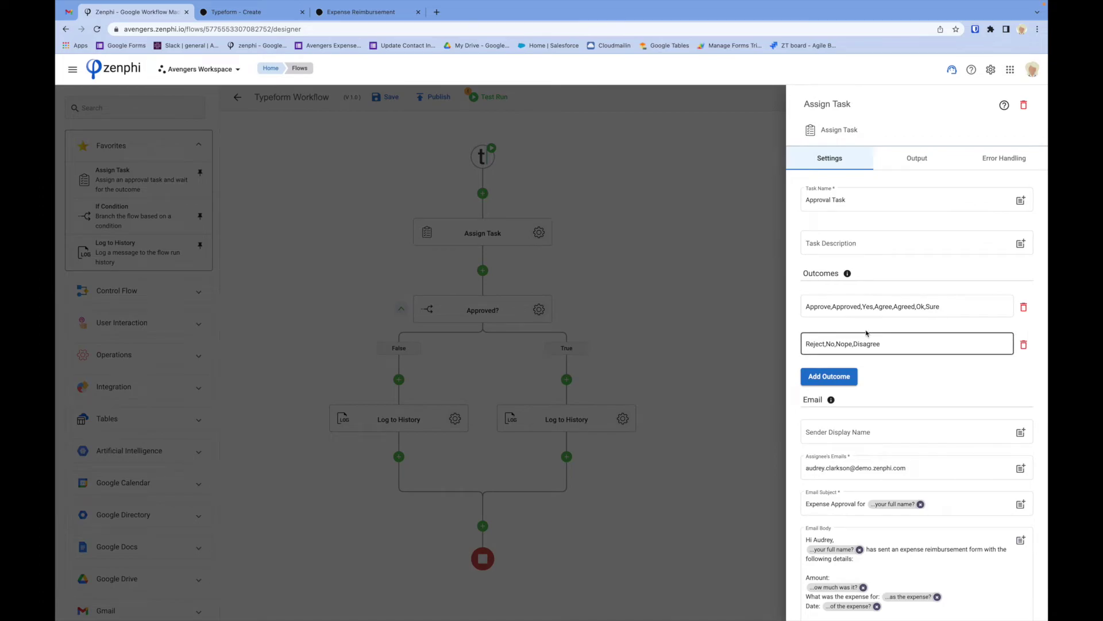
pyautogui.click(892, 428)
pyautogui.scroll(-1, 891, 426)
pyautogui.click(921, 442)
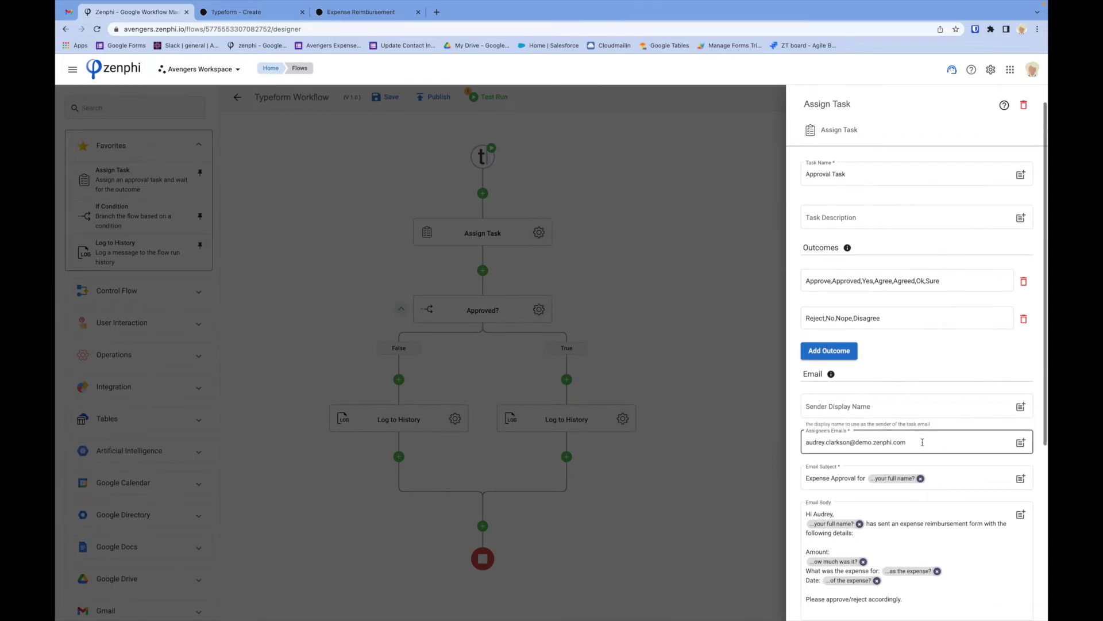
pyautogui.click(675, 293)
# Insert a temporary Google Directory Lookup Manager step, delete it, and publish the workflow as version 2.0.
pyautogui.scroll(-4, 163, 430)
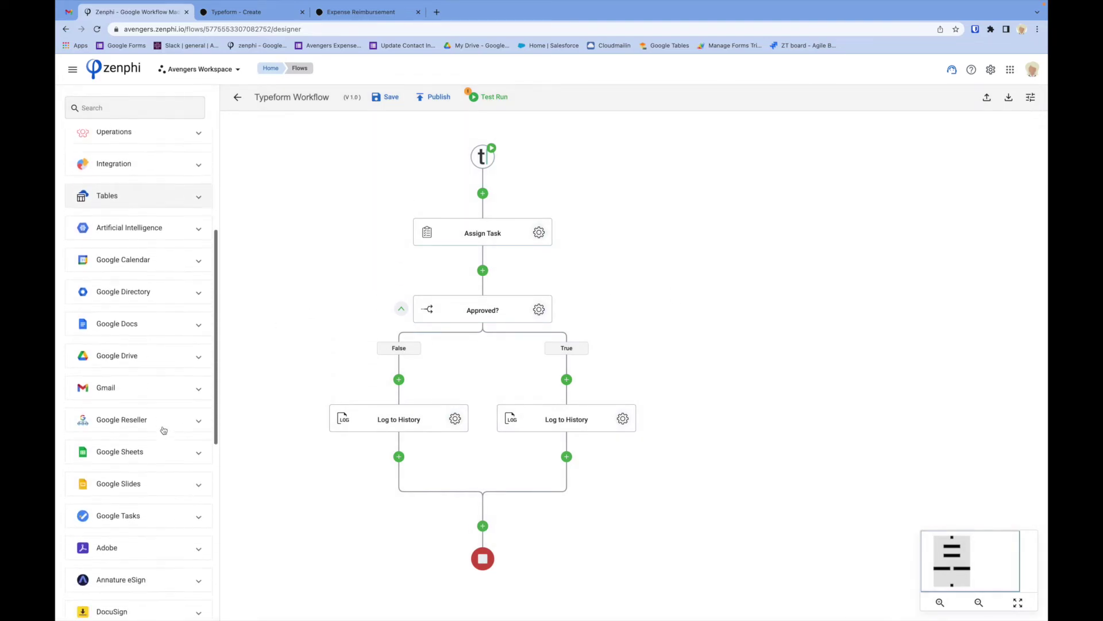
pyautogui.click(139, 271)
pyautogui.scroll(-6, 148, 431)
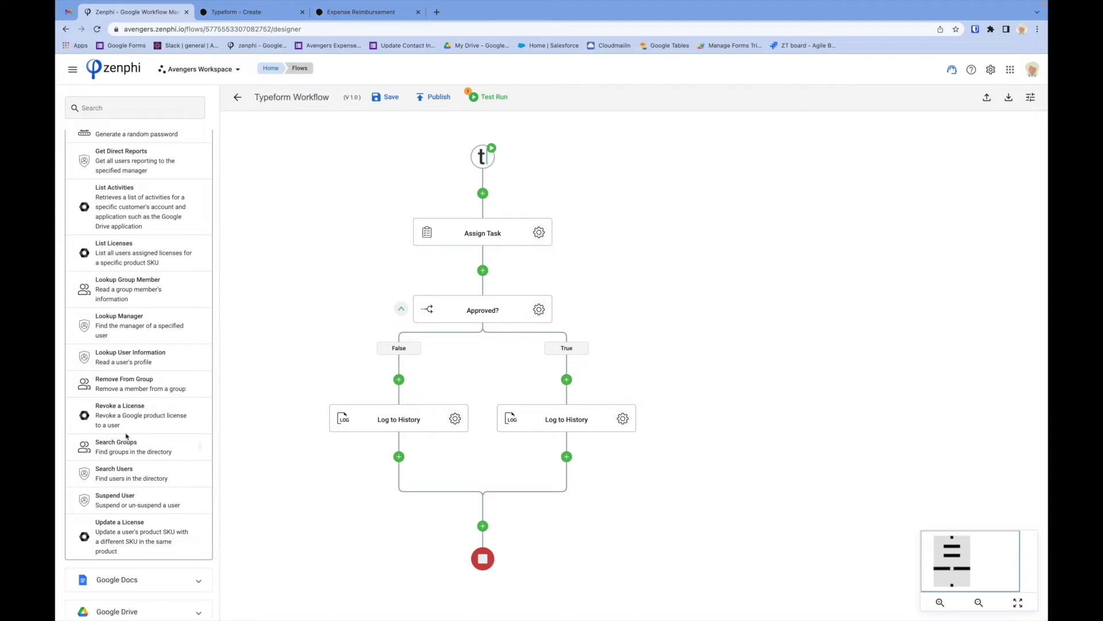
pyautogui.moveTo(119, 328); pyautogui.dragTo(489, 196)
pyautogui.click(540, 231)
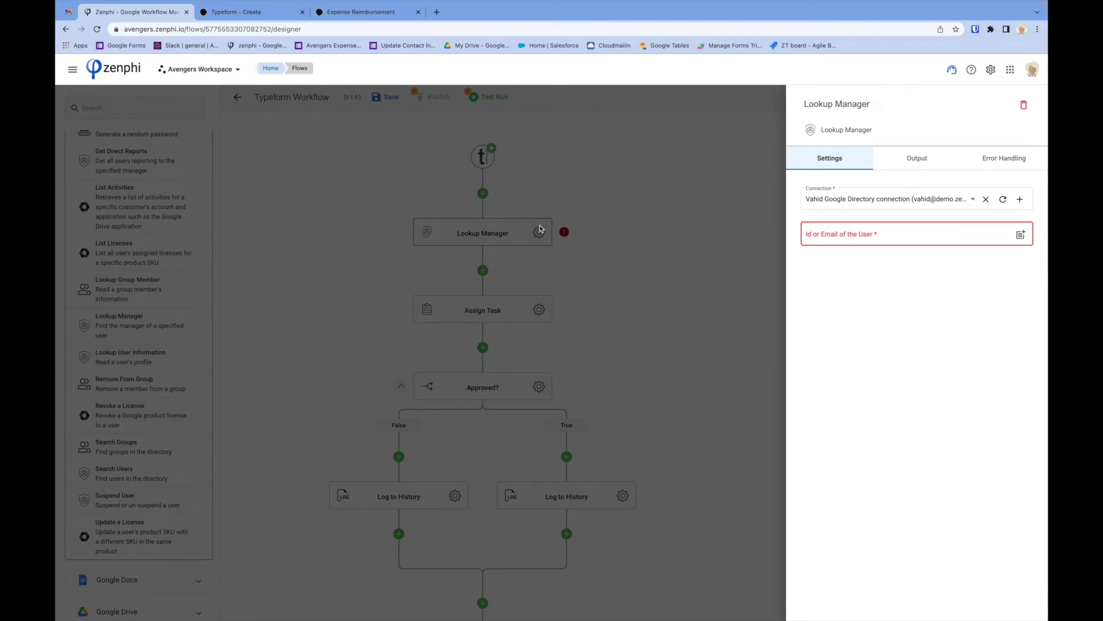
pyautogui.click(1025, 108)
pyautogui.click(676, 369)
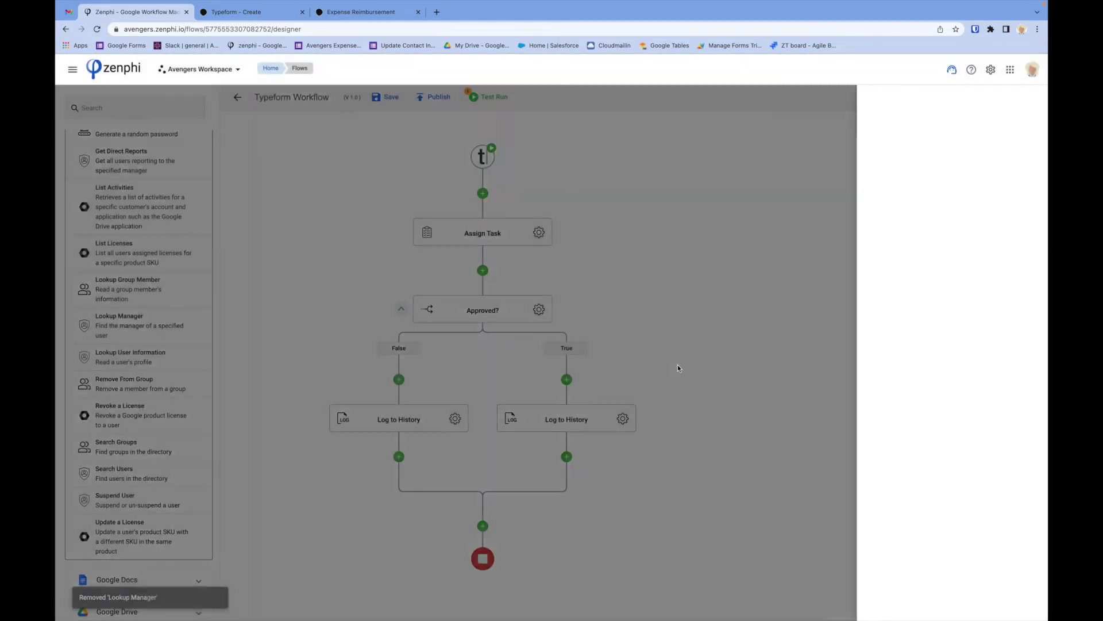
pyautogui.click(429, 98)
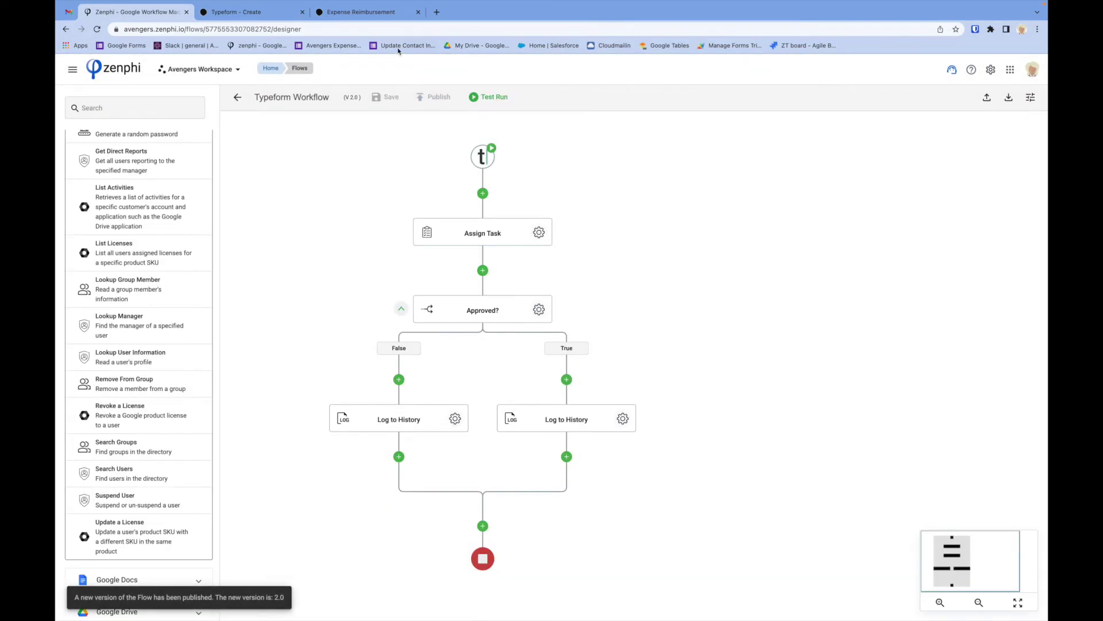
pyautogui.click(358, 13)
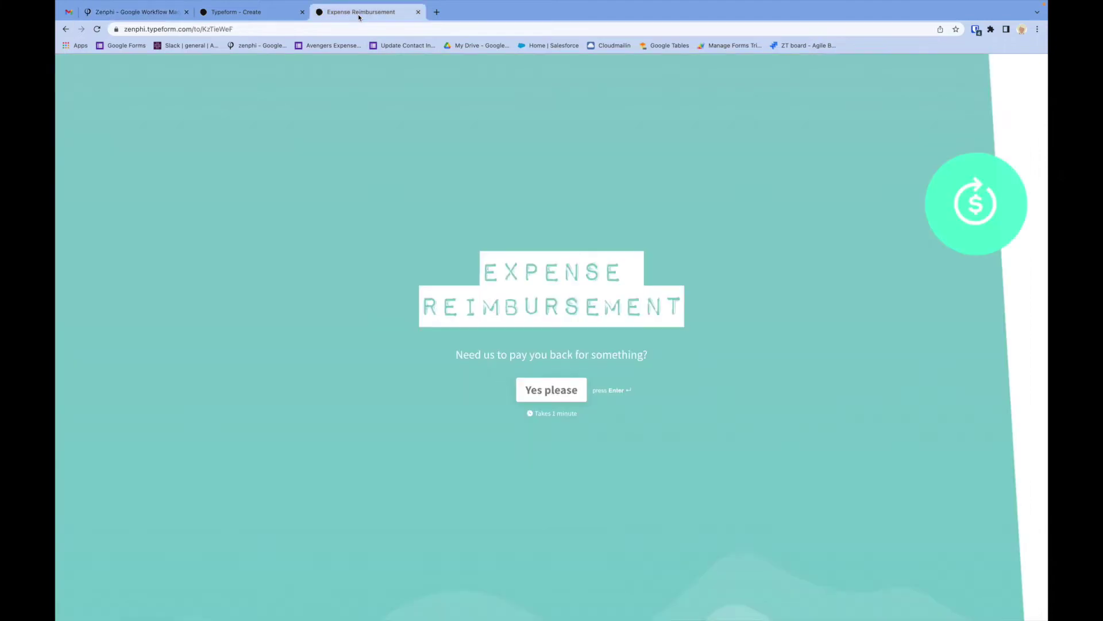
# Start the expense form and enter a Food expense of 109 dated 01/01/2022.
pyautogui.click(568, 397)
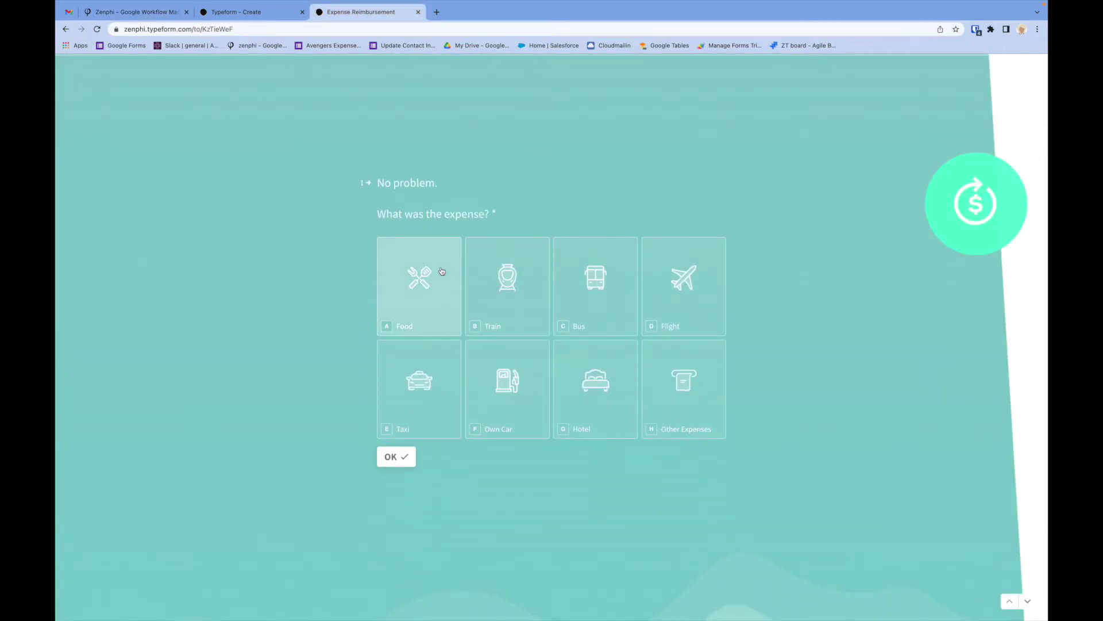
pyautogui.click(432, 271)
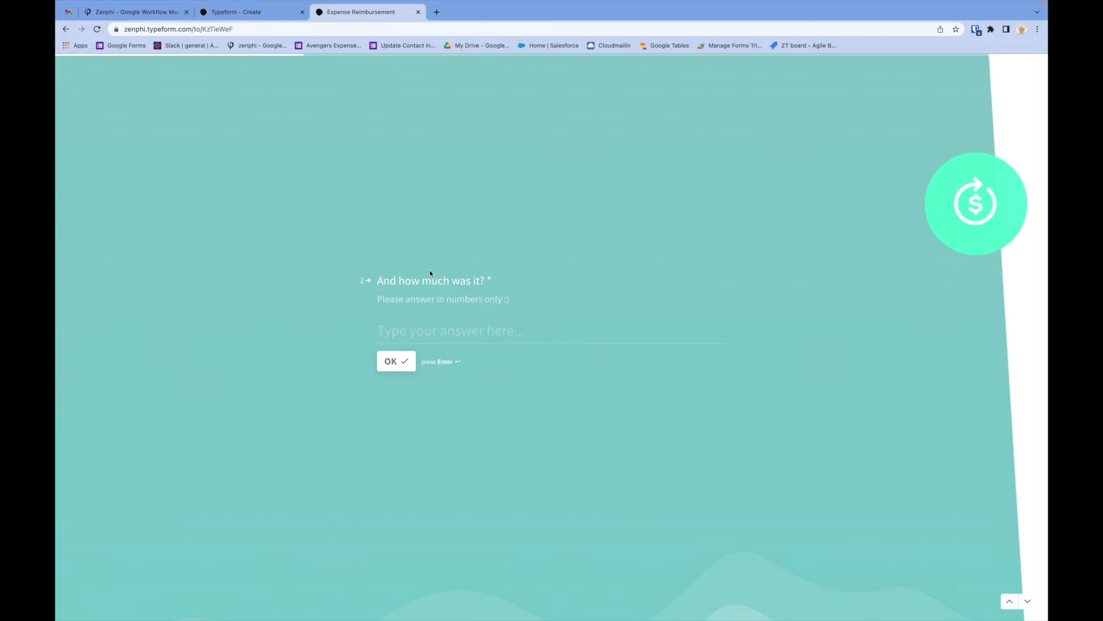
pyautogui.write('109')
pyautogui.click(397, 363)
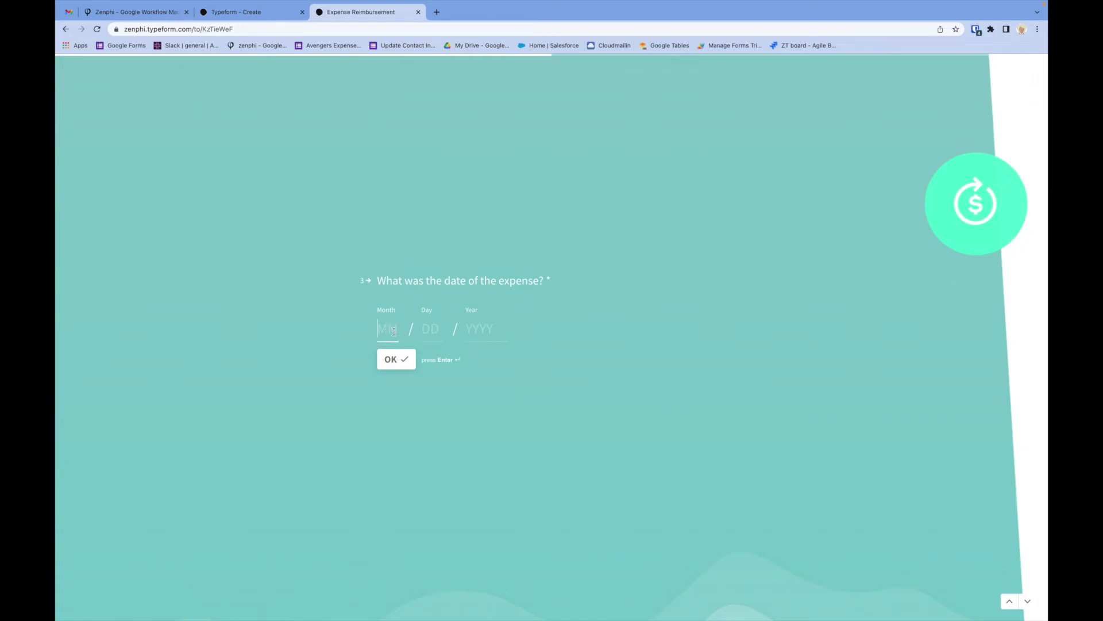
pyautogui.write('01 / 0')
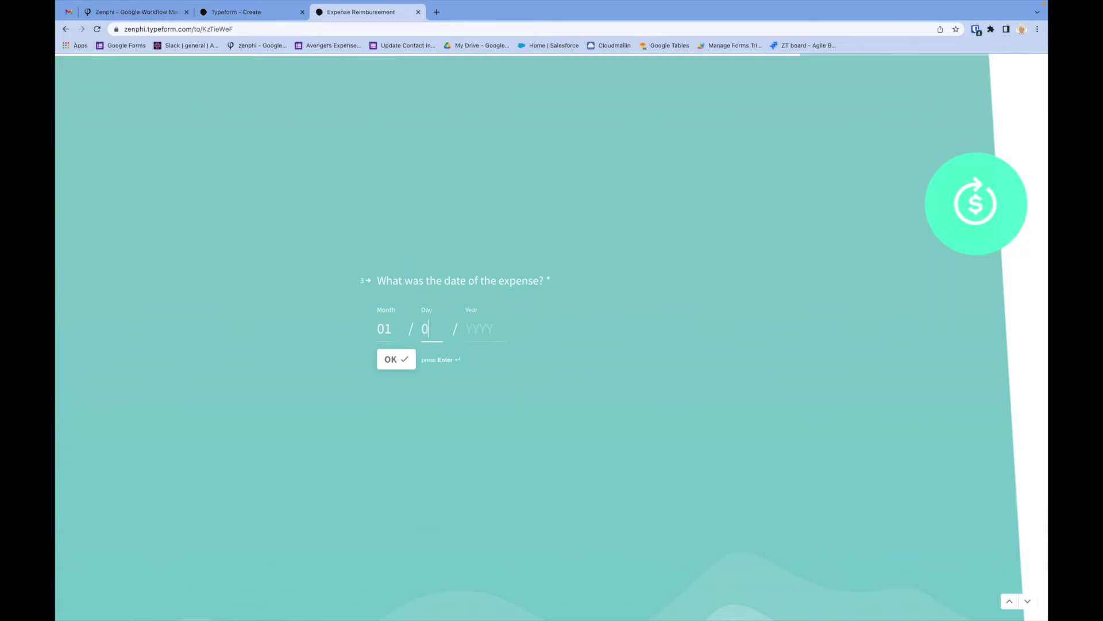
pyautogui.write('1 / 2022')
pyautogui.click(392, 365)
# Answer No to the receipt photo, fill in email and full name, and submit the form.
pyautogui.click(402, 335)
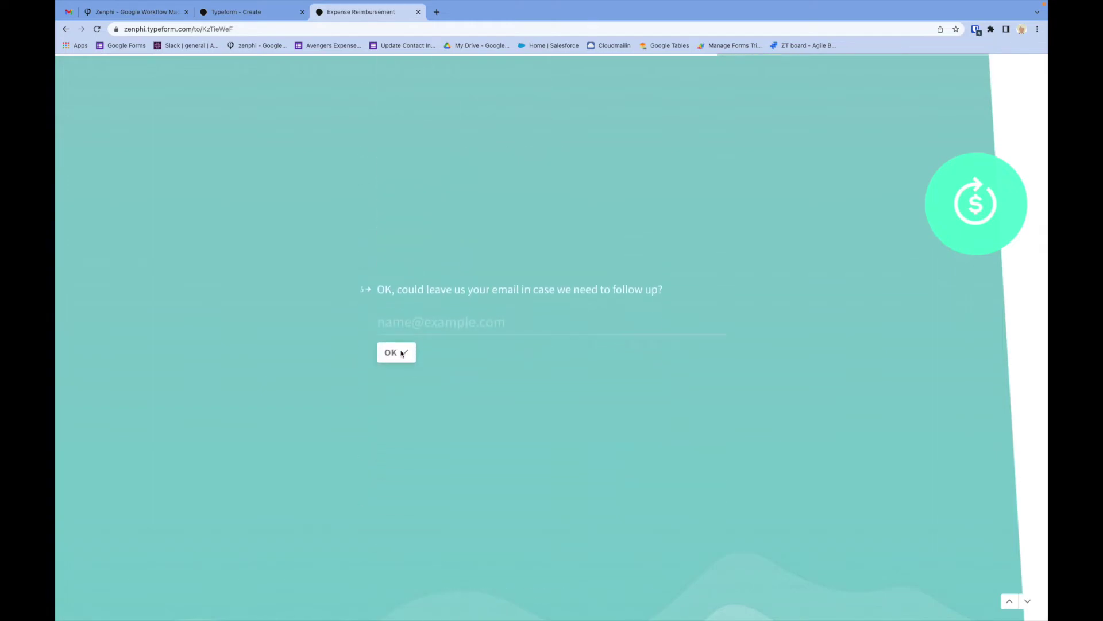
pyautogui.write('a')
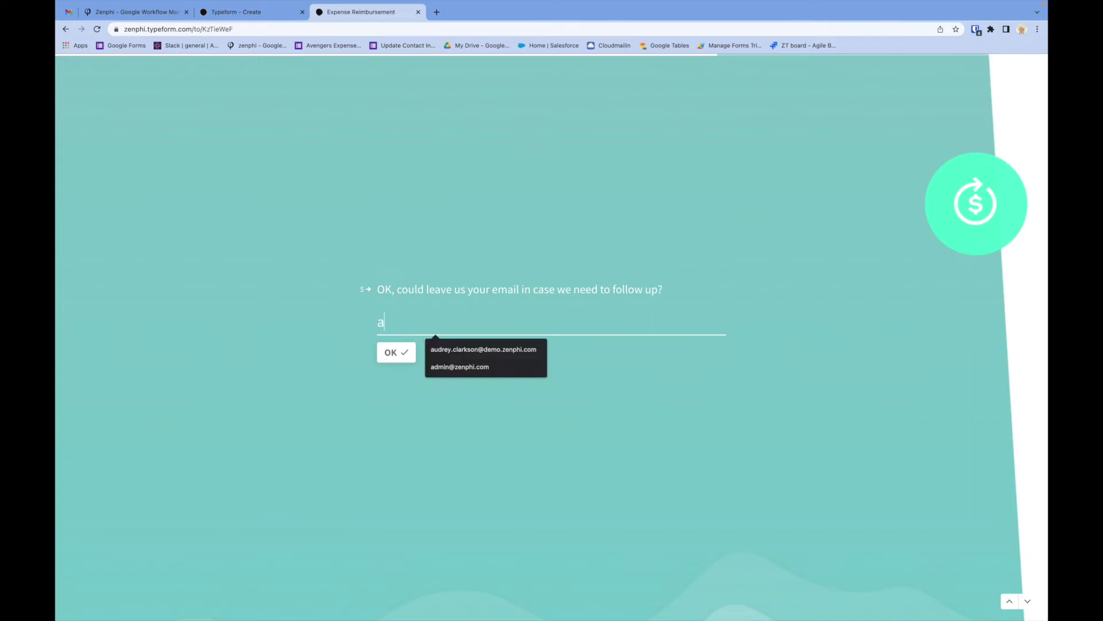
pyautogui.press('Down')
pyautogui.press('Return')
pyautogui.click(391, 353)
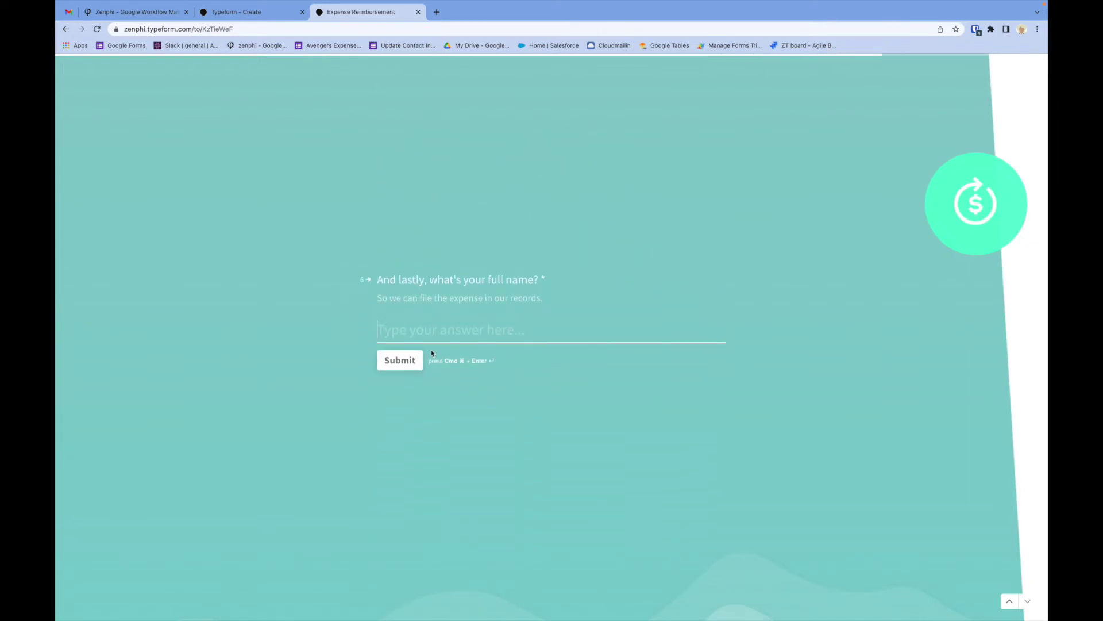
pyautogui.write('A')
pyautogui.click(489, 381)
pyautogui.click(408, 359)
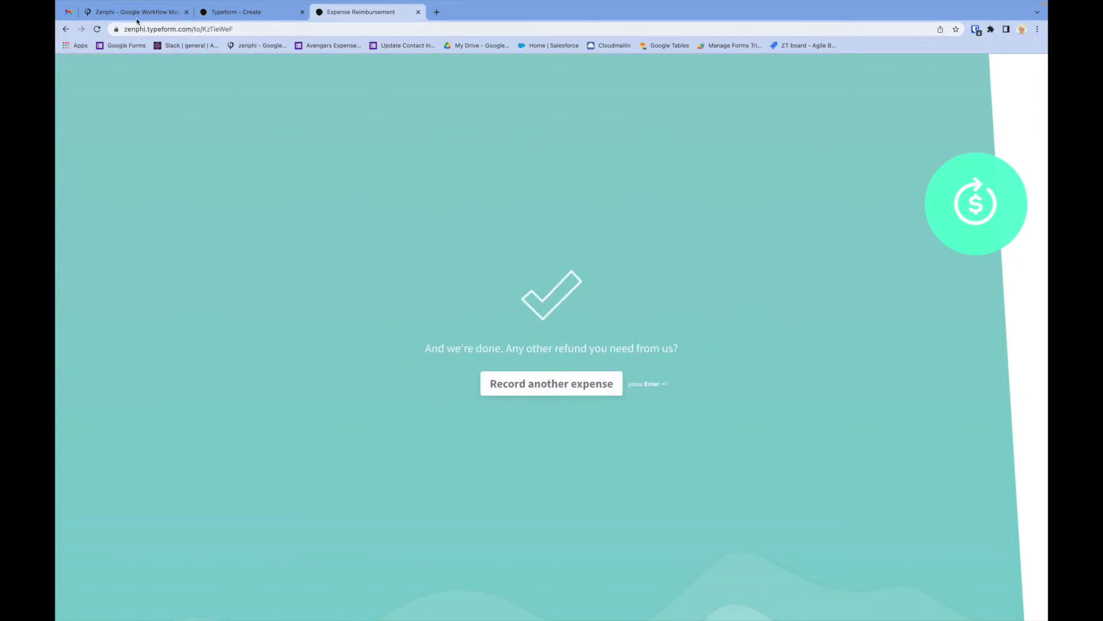
pyautogui.click(133, 11)
pyautogui.click(74, 69)
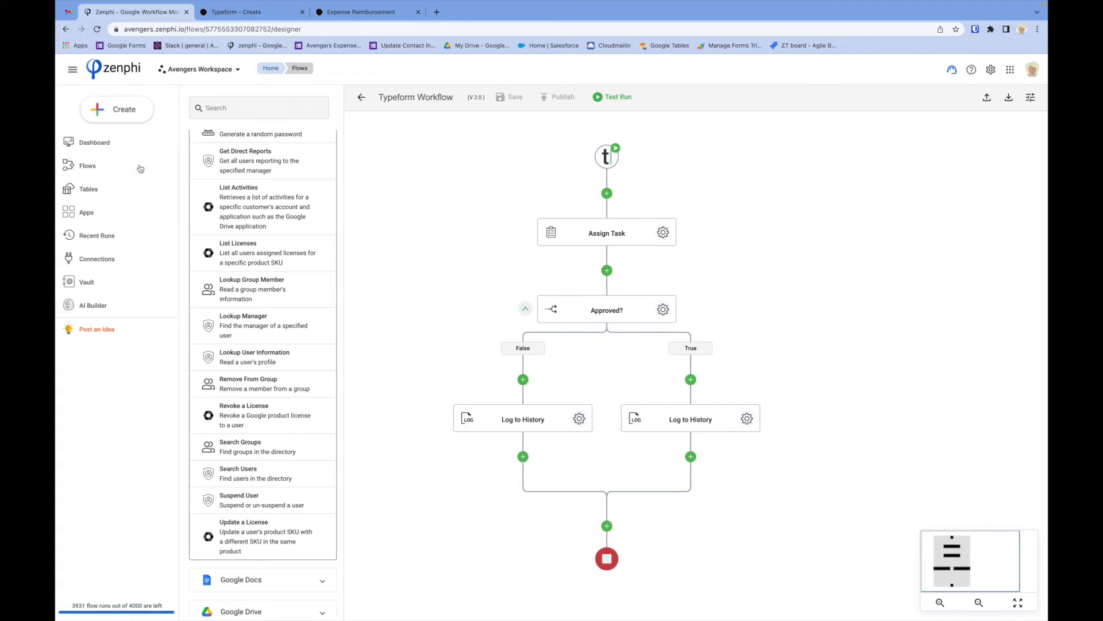
# View the executing Typeform Workflow v2.0 run's details from Recent Runs, then go to Gmail.
pyautogui.click(178, 235)
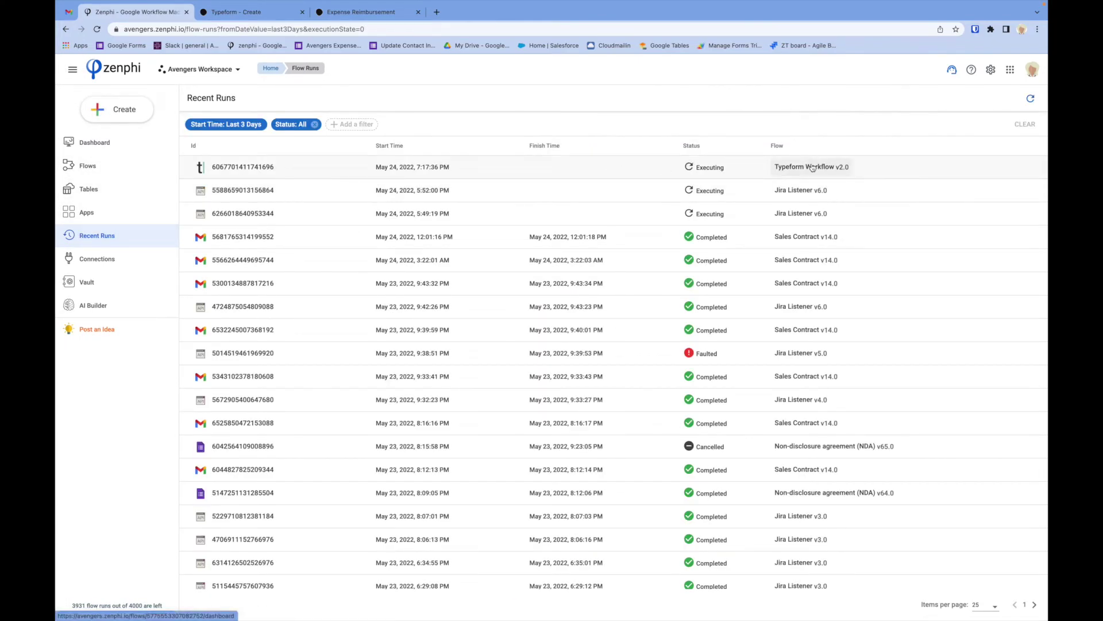
pyautogui.click(265, 172)
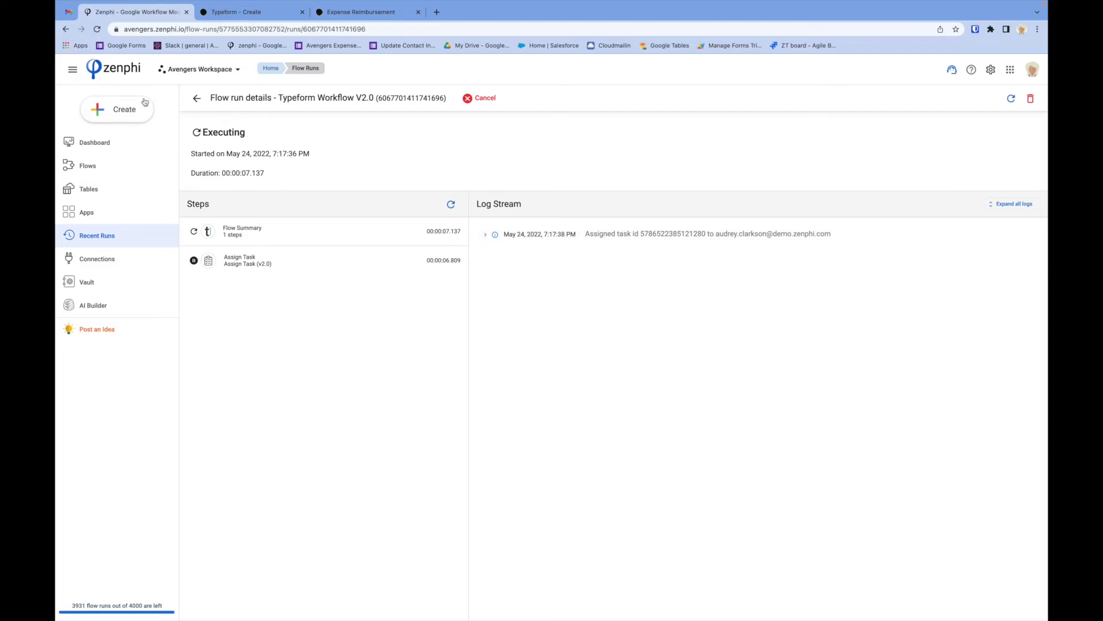
pyautogui.click(68, 11)
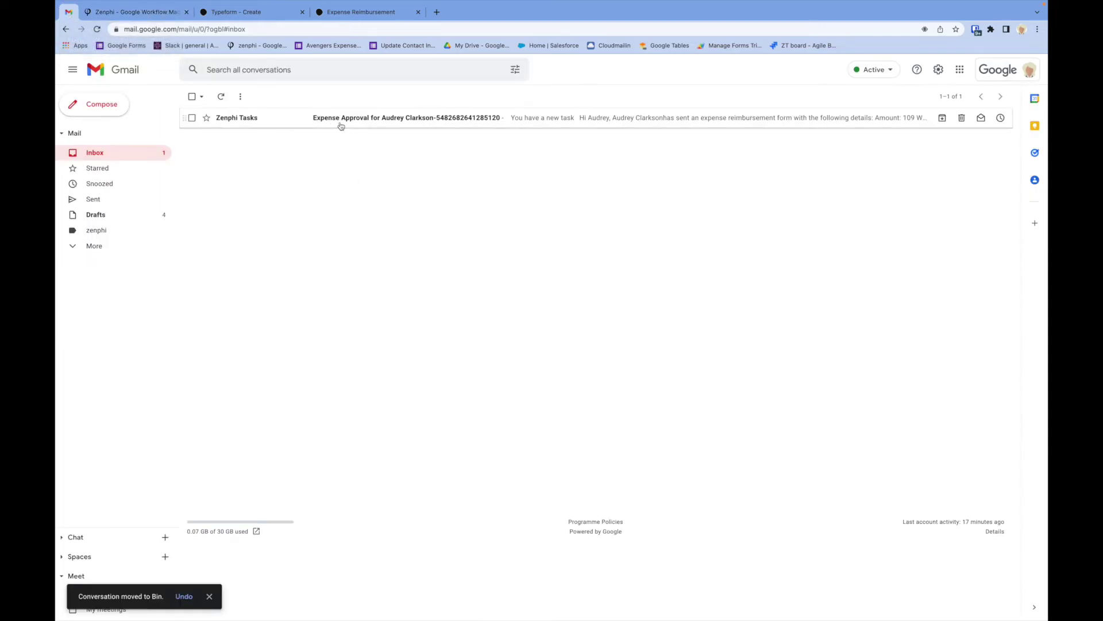
# Open the Zenphi Tasks Expense Approval email, check the amount and date, and approve the task.
pyautogui.click(338, 123)
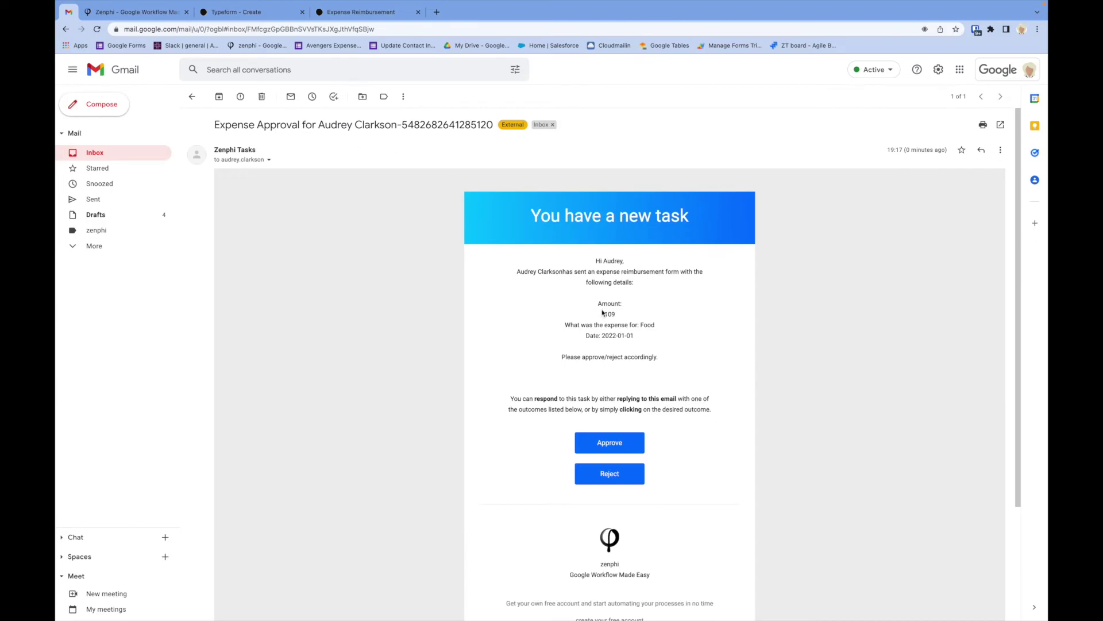
pyautogui.scroll(5, 603, 314)
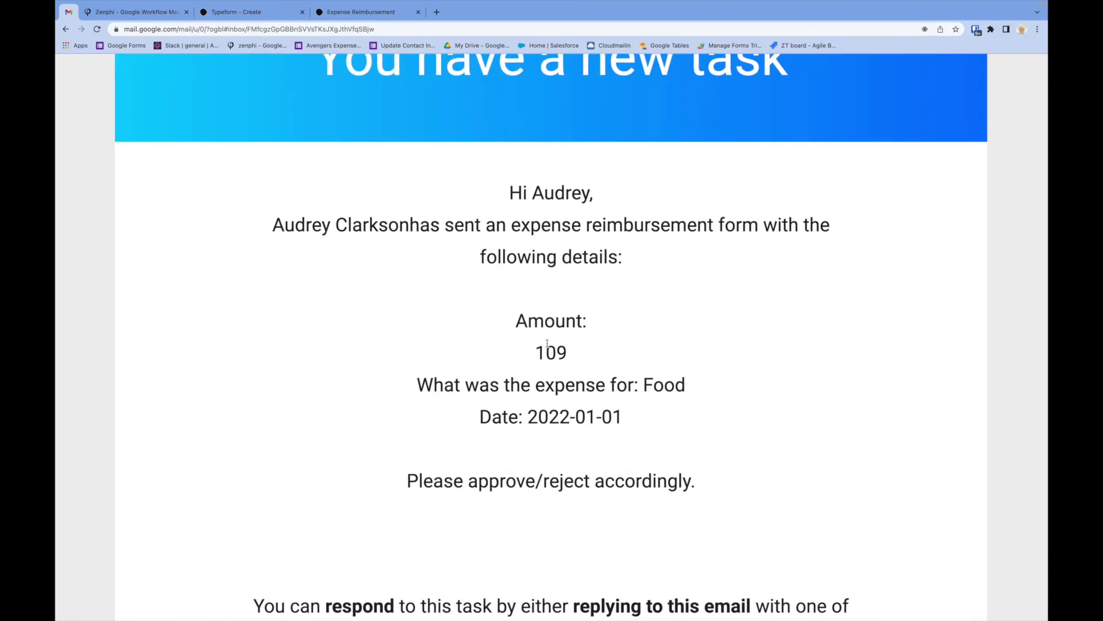
pyautogui.scroll(-5, 549, 402)
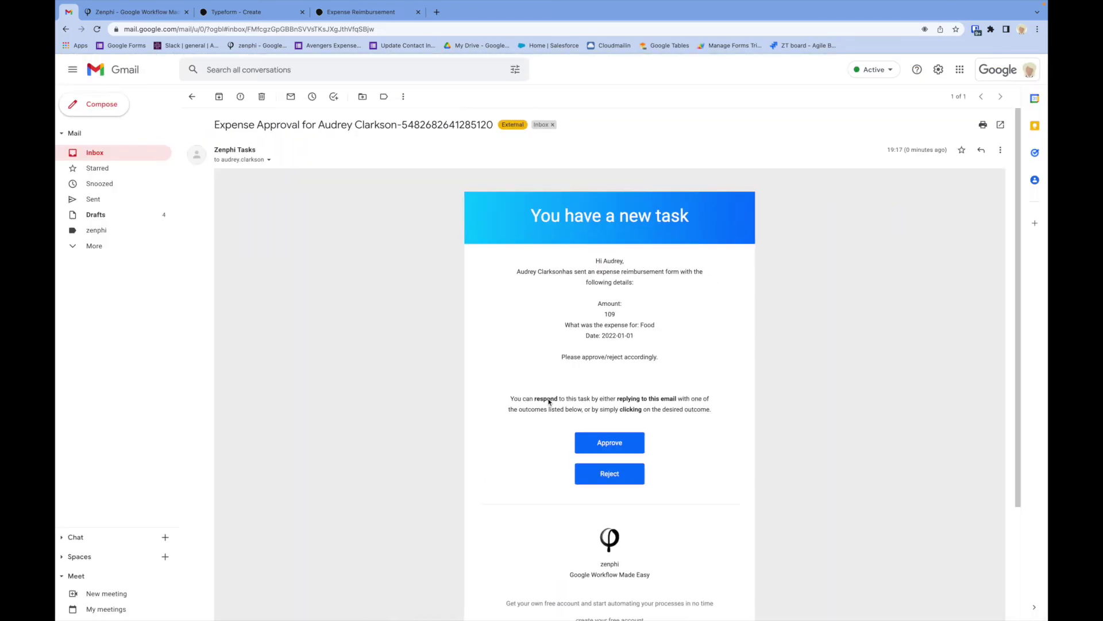
pyautogui.scroll(-1, 623, 398)
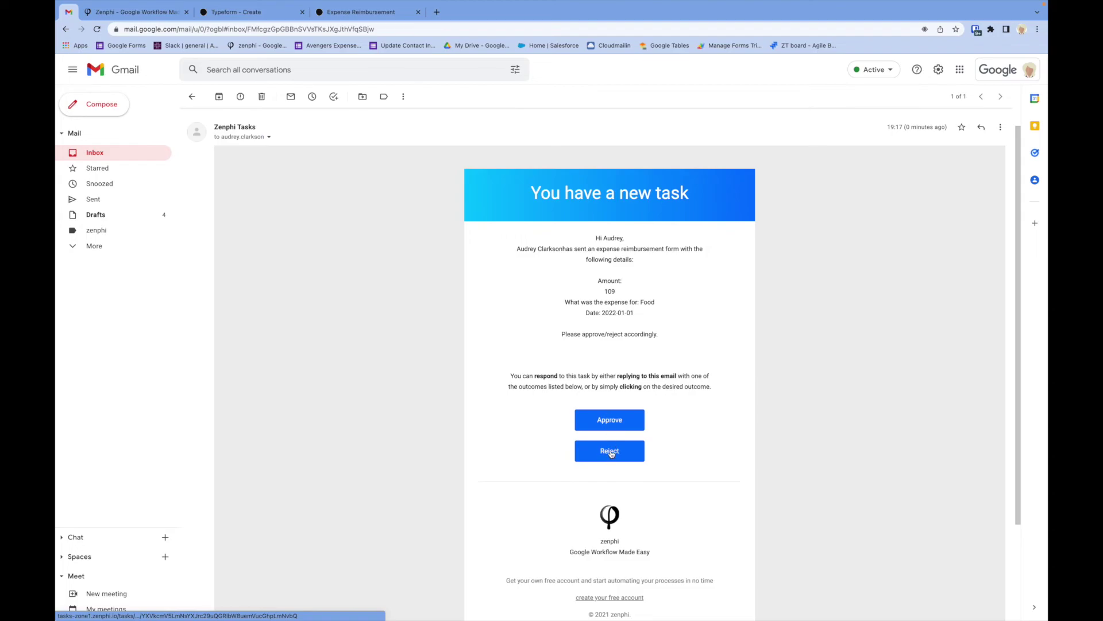
pyautogui.click(609, 420)
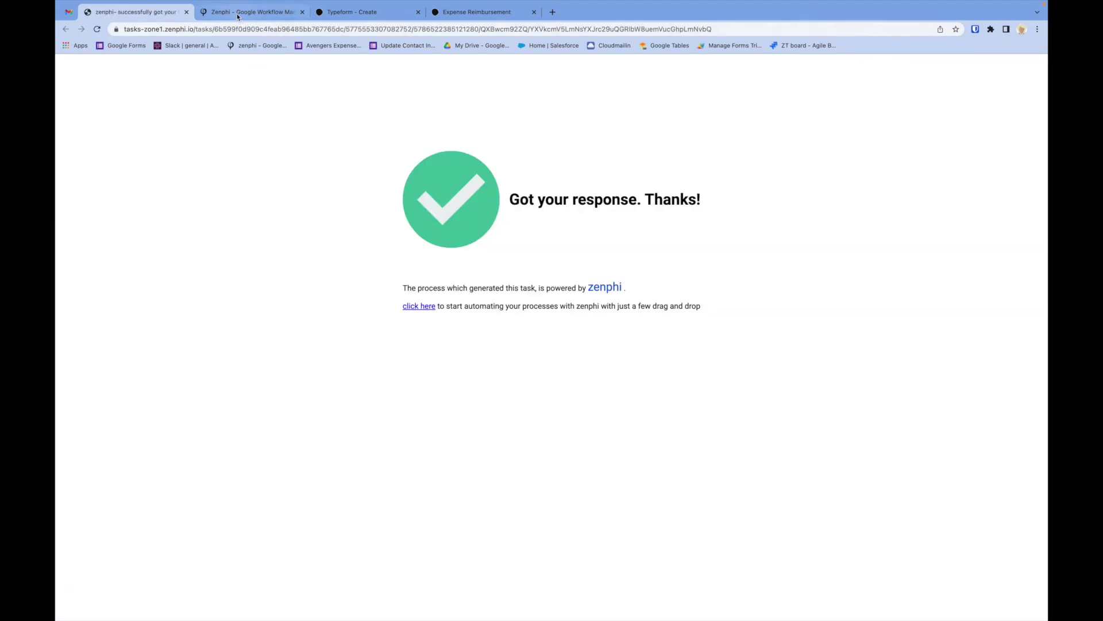
pyautogui.click(237, 15)
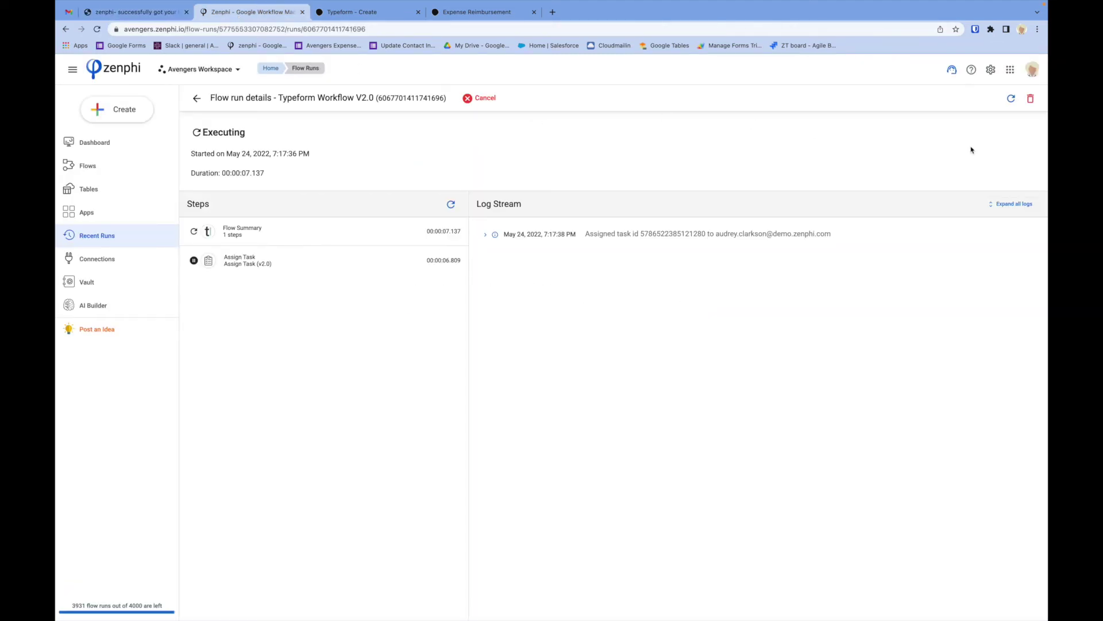
# Refresh the run to see it Completed and expand the 'It was approved.' log entry.
pyautogui.click(1010, 100)
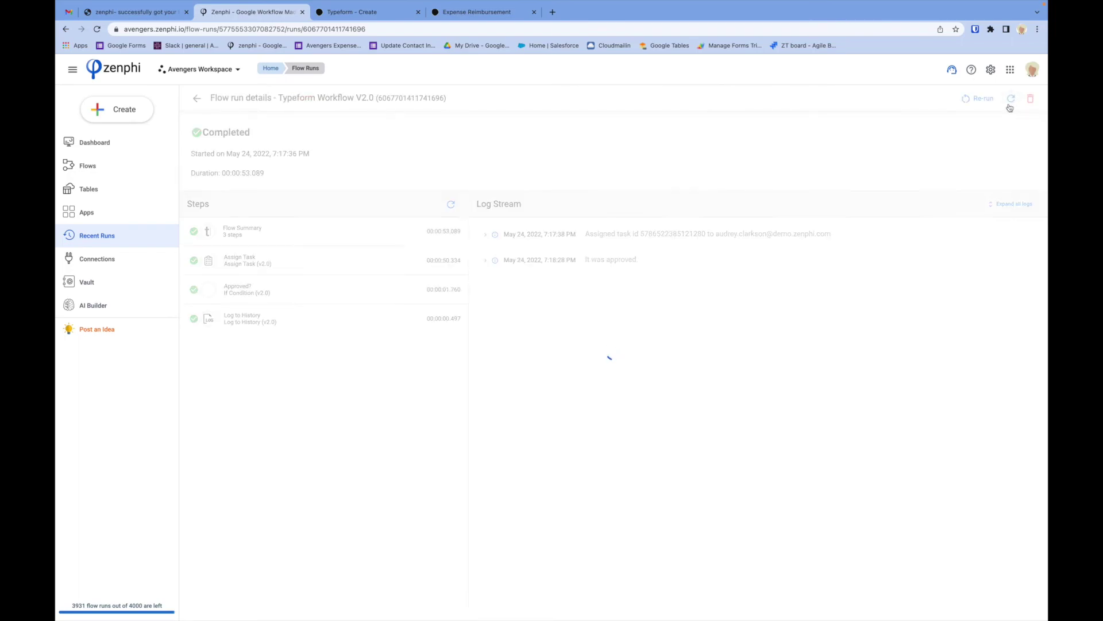
pyautogui.click(622, 260)
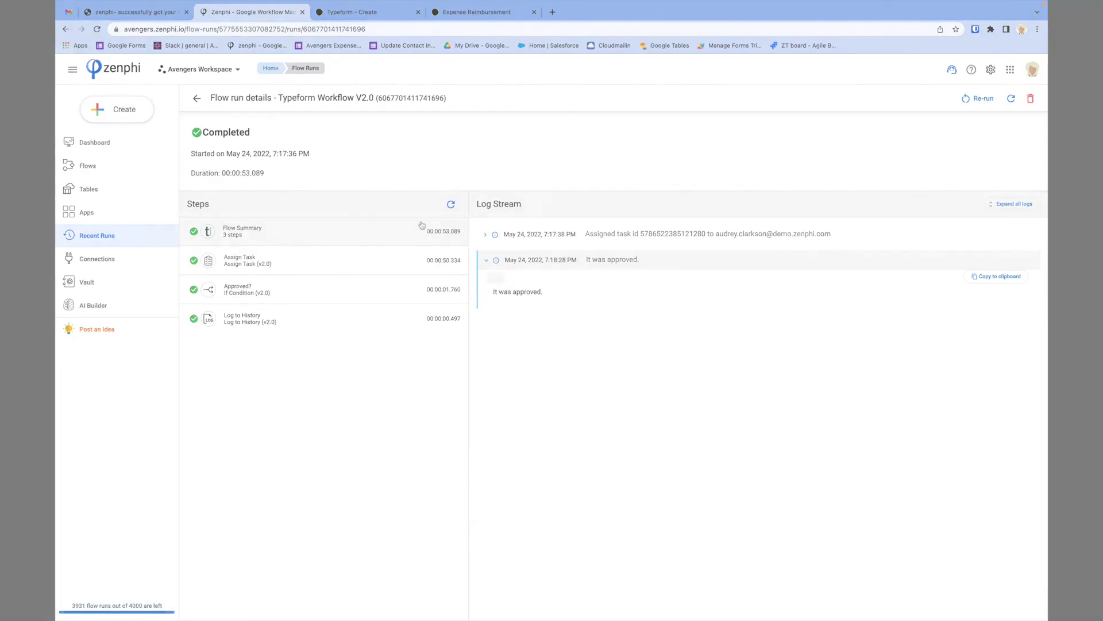
pyautogui.click(423, 229)
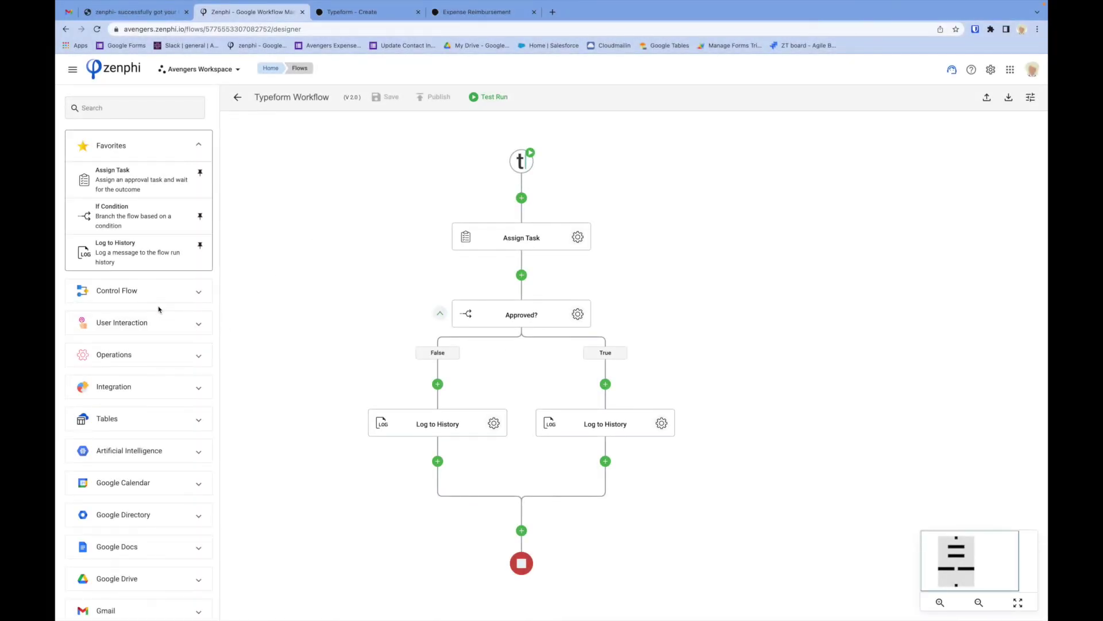
# Expand the User Interaction category to list Assign Task, Request Data and Send Email.
pyautogui.click(156, 323)
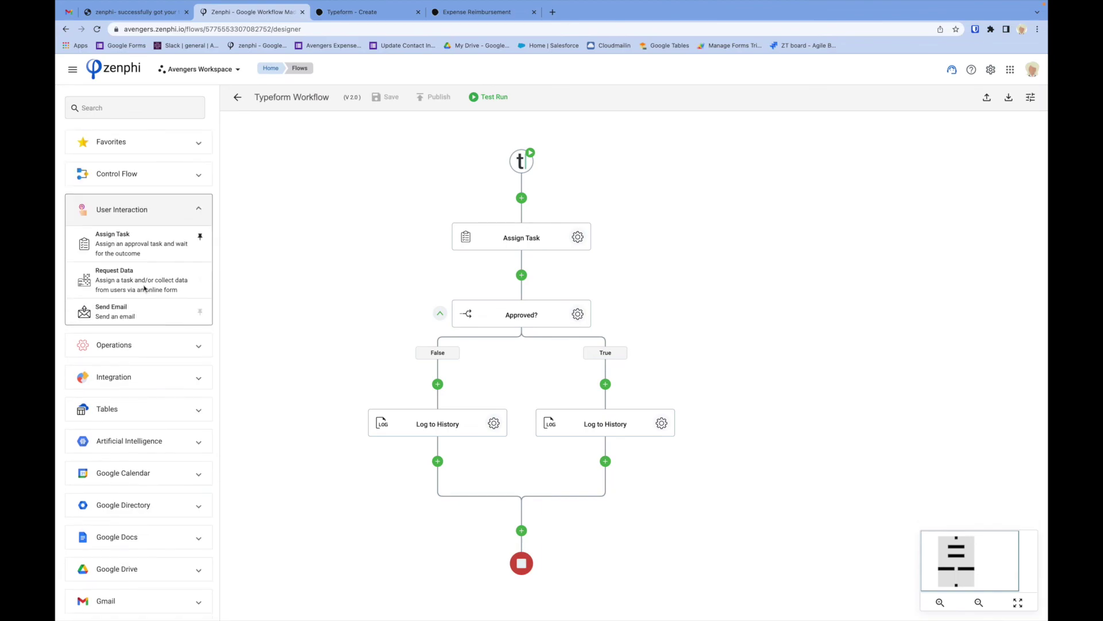